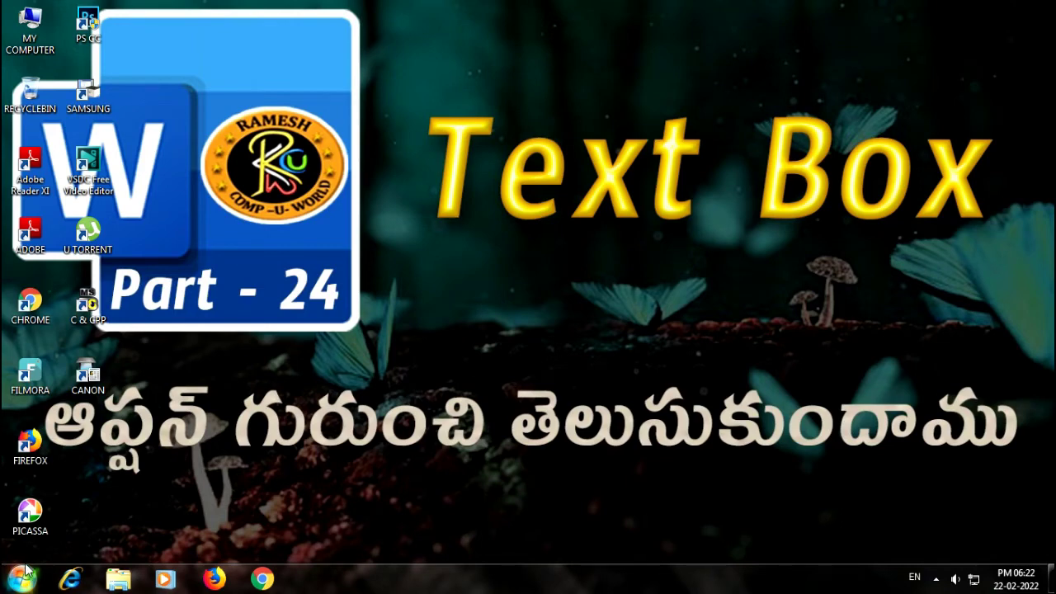
# - Browse Start > All Programs to the Microsoft Office 2013 folder, then close the menu
pyautogui.click(22, 579)
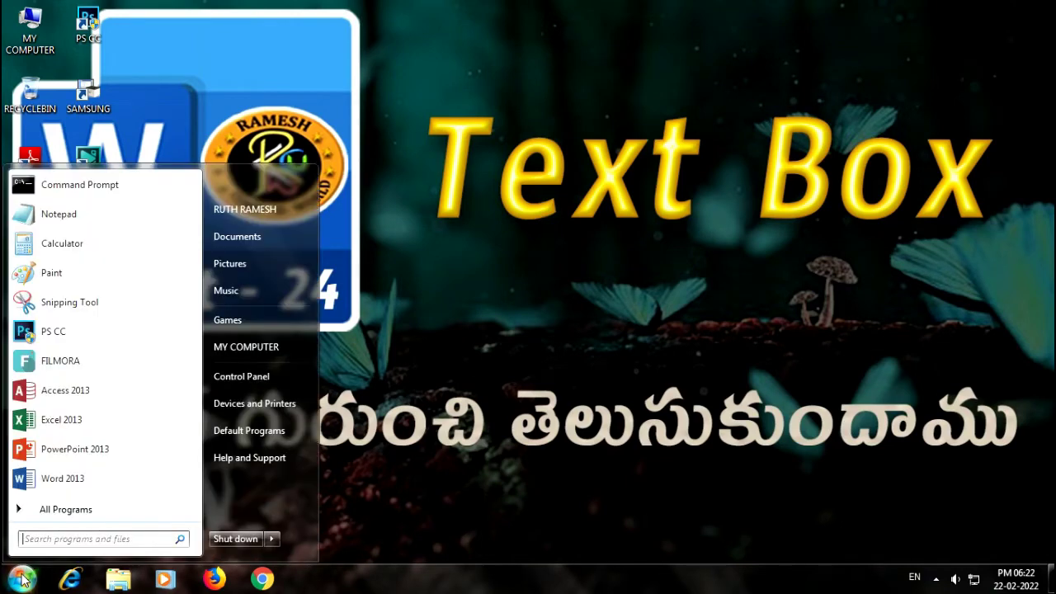
pyautogui.click(73, 509)
pyautogui.scroll(-3, 83, 430)
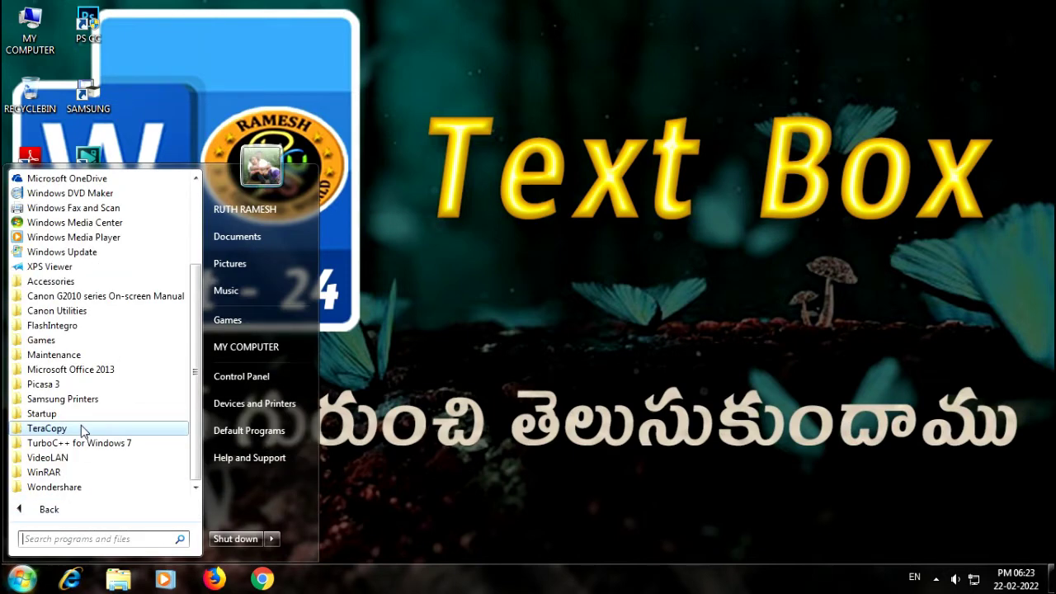
pyautogui.click(95, 370)
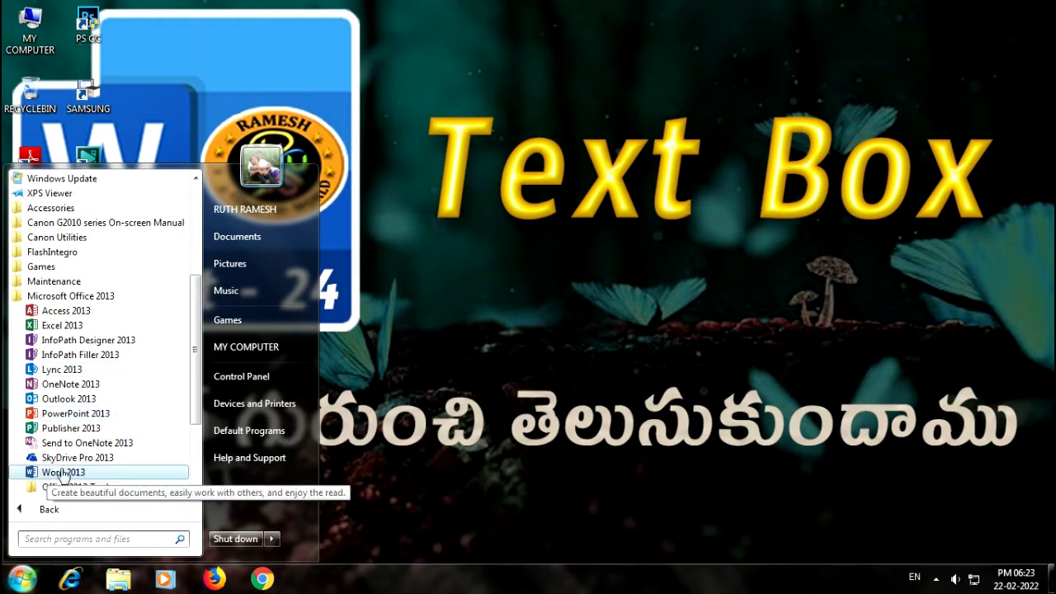
pyautogui.click(543, 240)
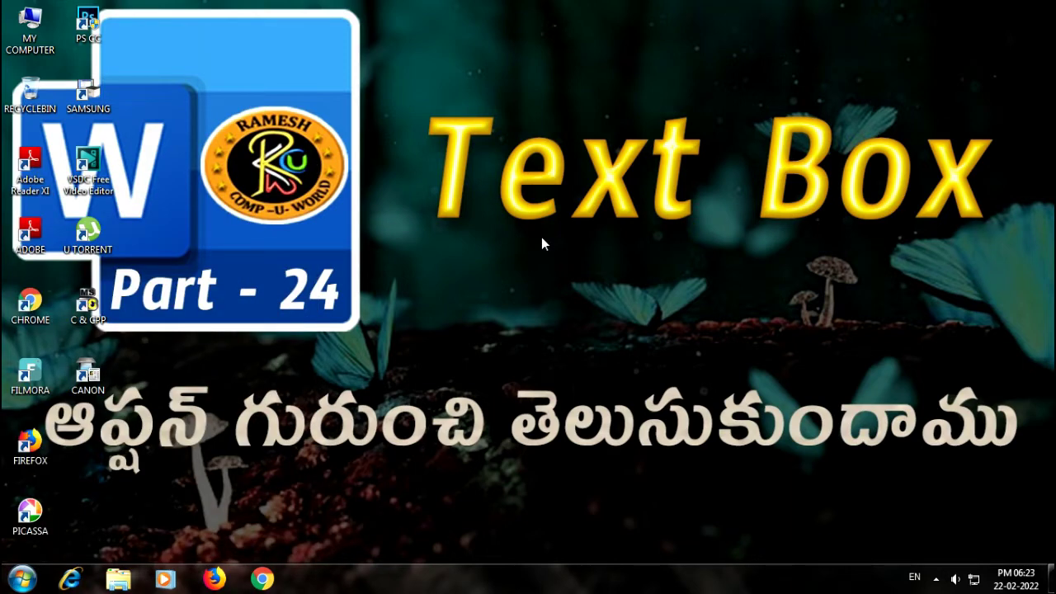
# - Launch Word with WINWORD from the Run box and create a blank document
pyautogui.press('super+r')
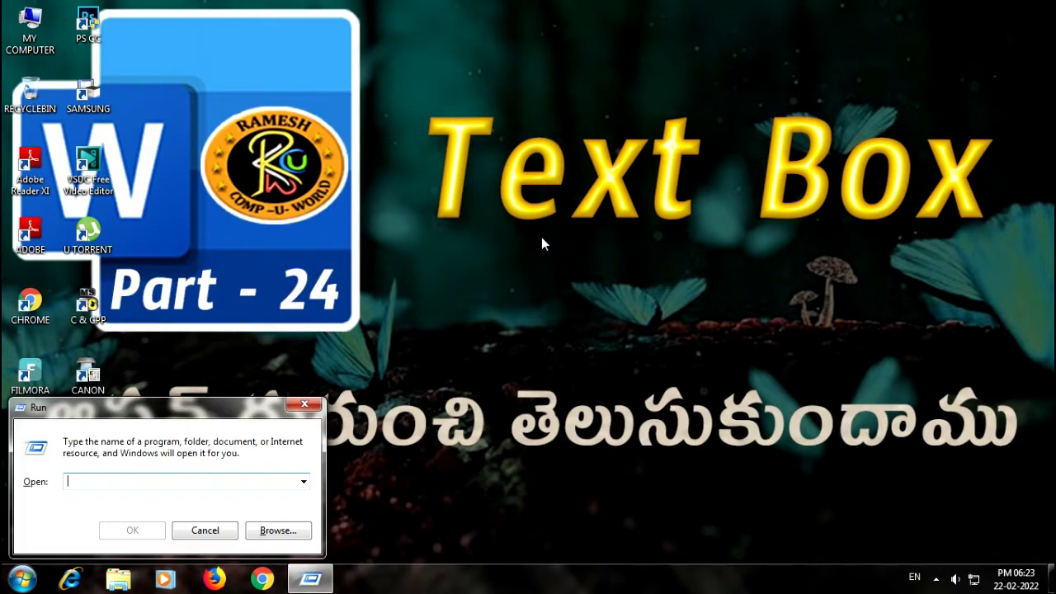
pyautogui.write('WINWORD')
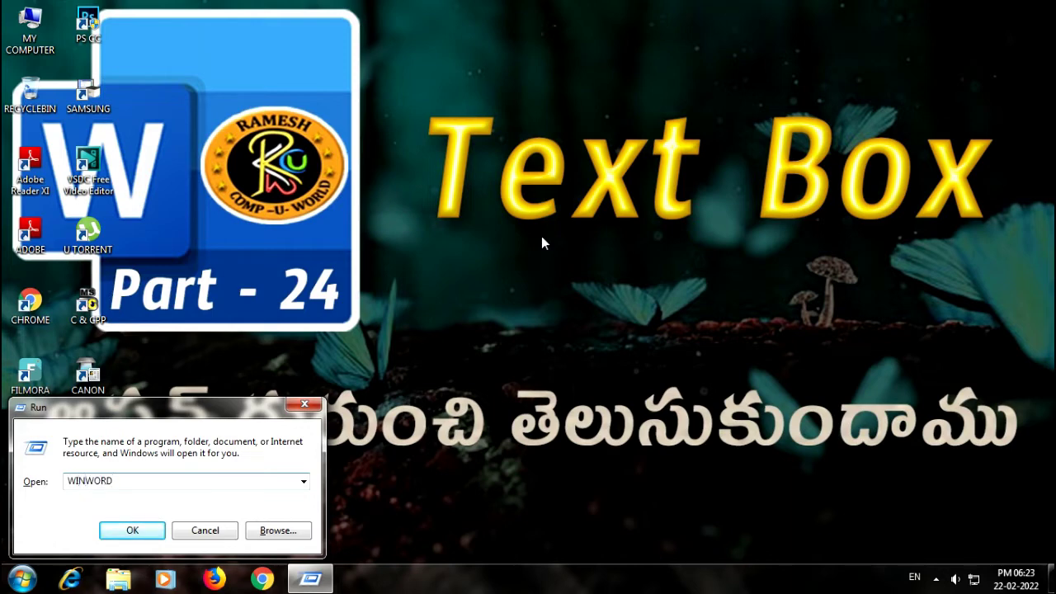
pyautogui.press('Return')
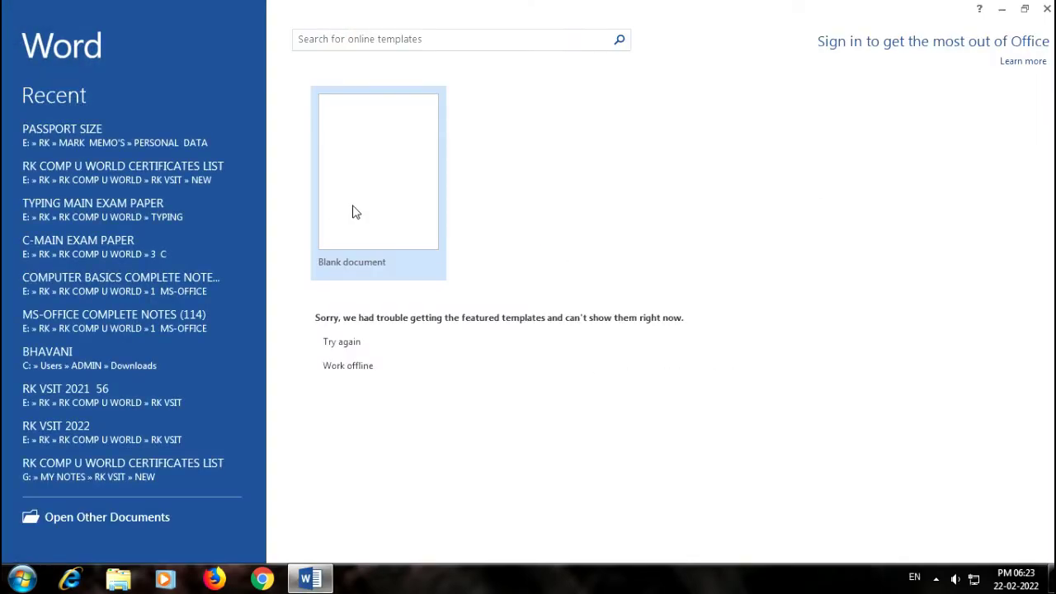
pyautogui.click(387, 204)
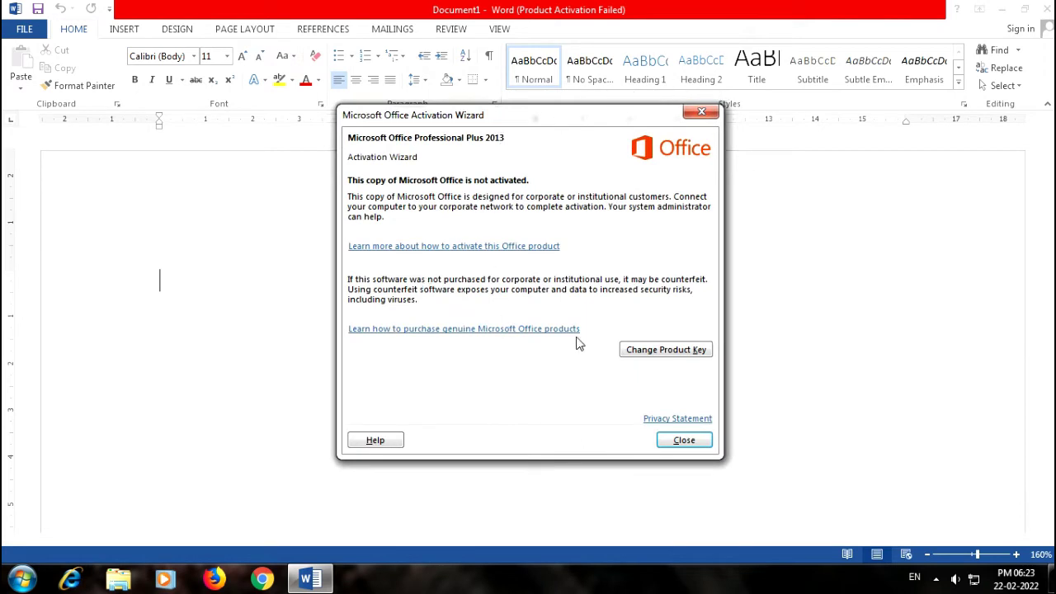
# - Close the Activation Wizard and show the INSERT tab's built-in Text Box gallery
pyautogui.click(701, 111)
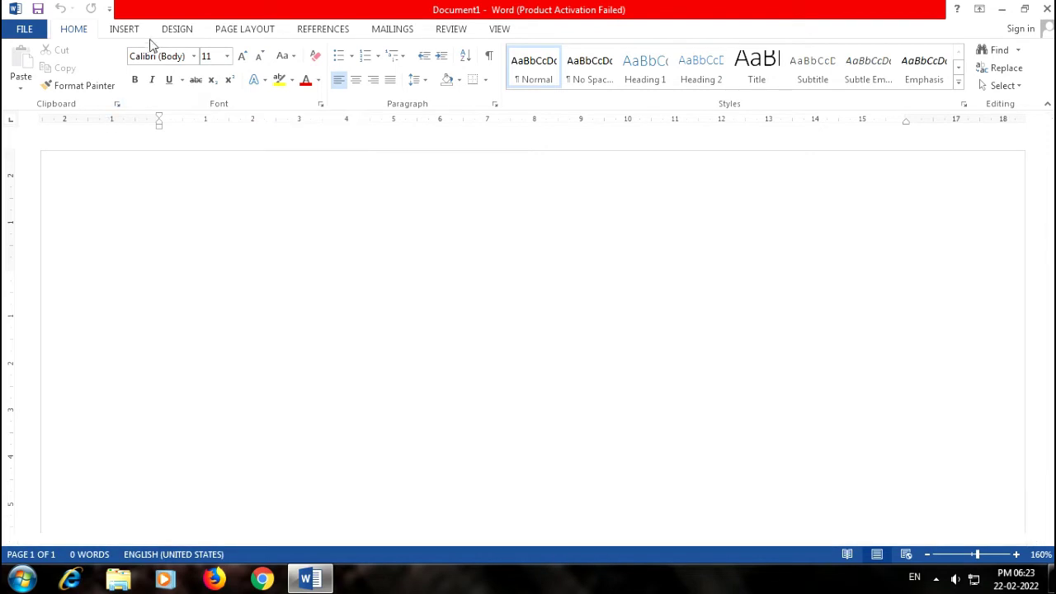
pyautogui.click(123, 30)
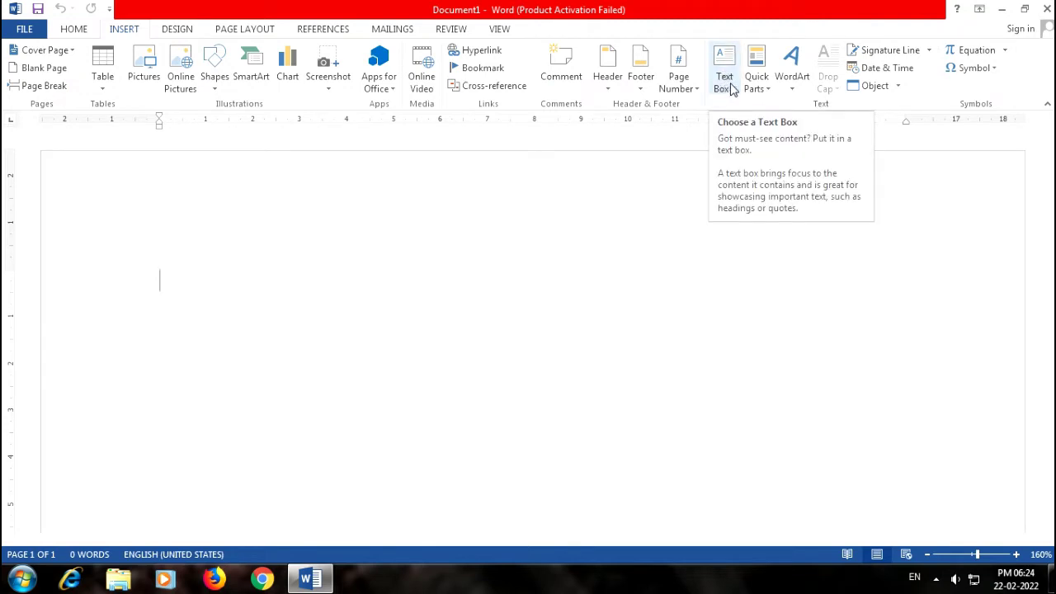
pyautogui.click(728, 84)
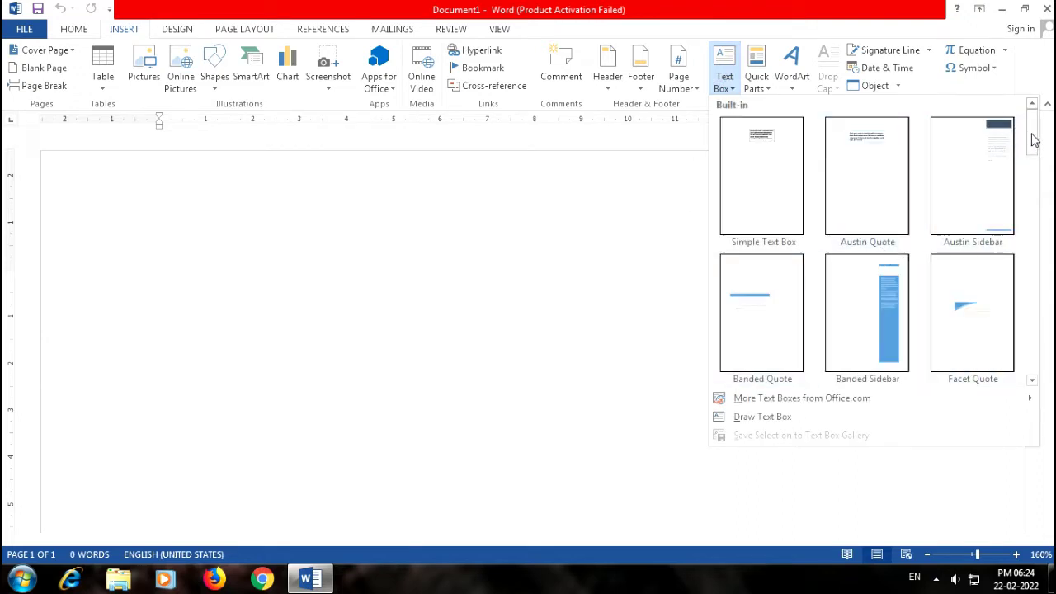
pyautogui.moveTo(1034, 140)
pyautogui.mouseDown()
pyautogui.moveTo(1042, 220)
pyautogui.moveTo(1032, 110)
pyautogui.mouseUp()
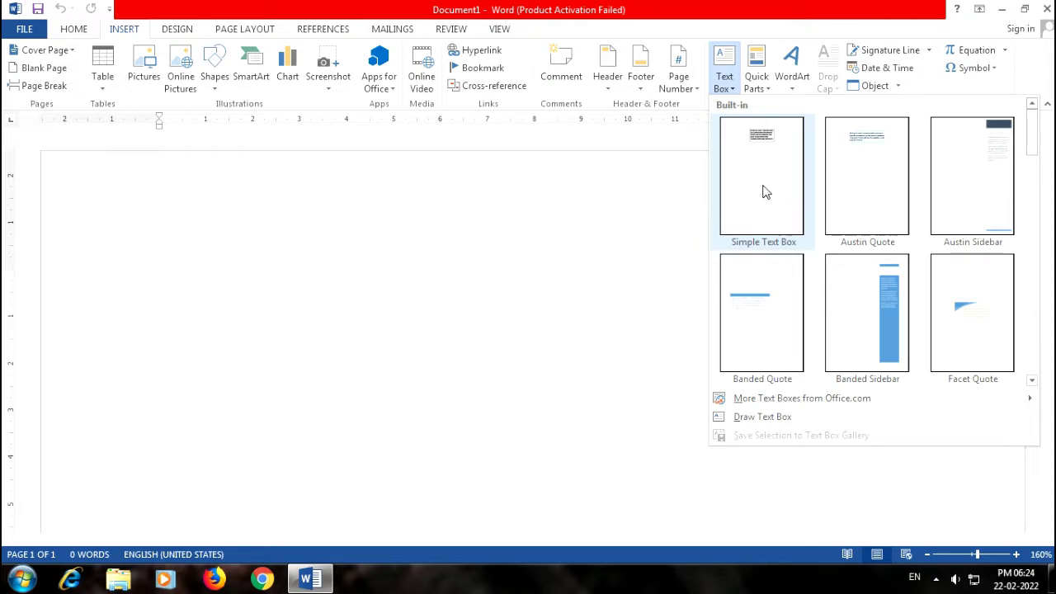
# - Insert a Simple Text Box on the page and select its placeholder quote text
pyautogui.click(762, 189)
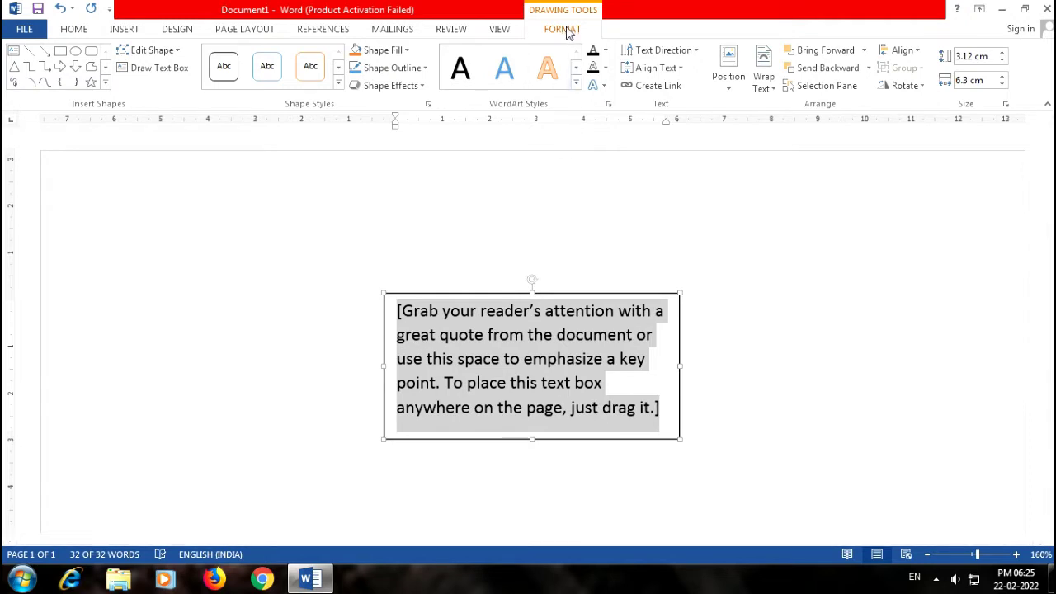
pyautogui.click(904, 405)
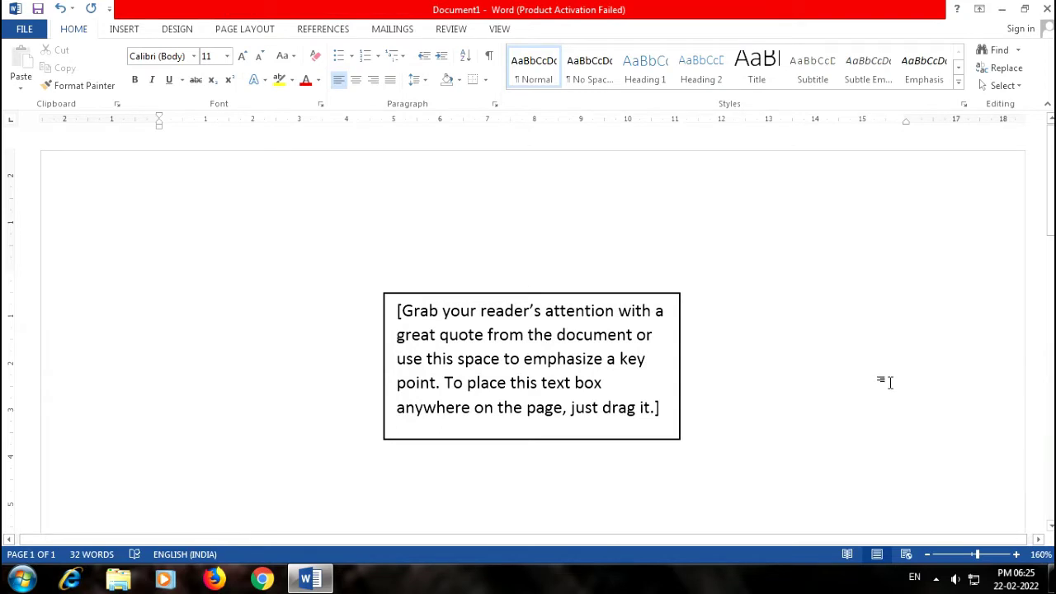
pyautogui.click(535, 362)
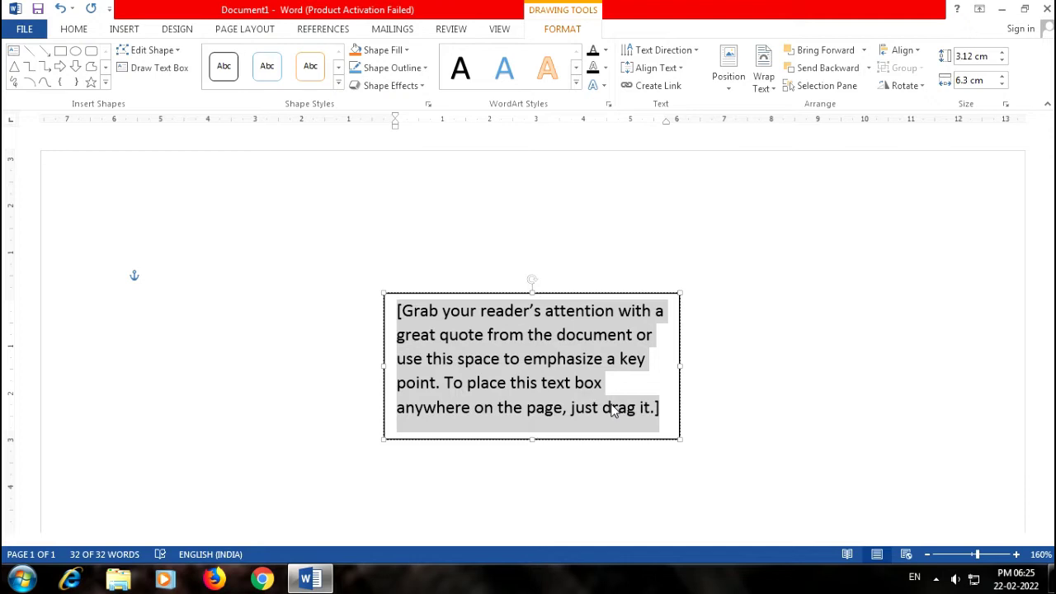
# - Replace the placeholder with the text 'RK Comp U World'
pyautogui.write('RKC')
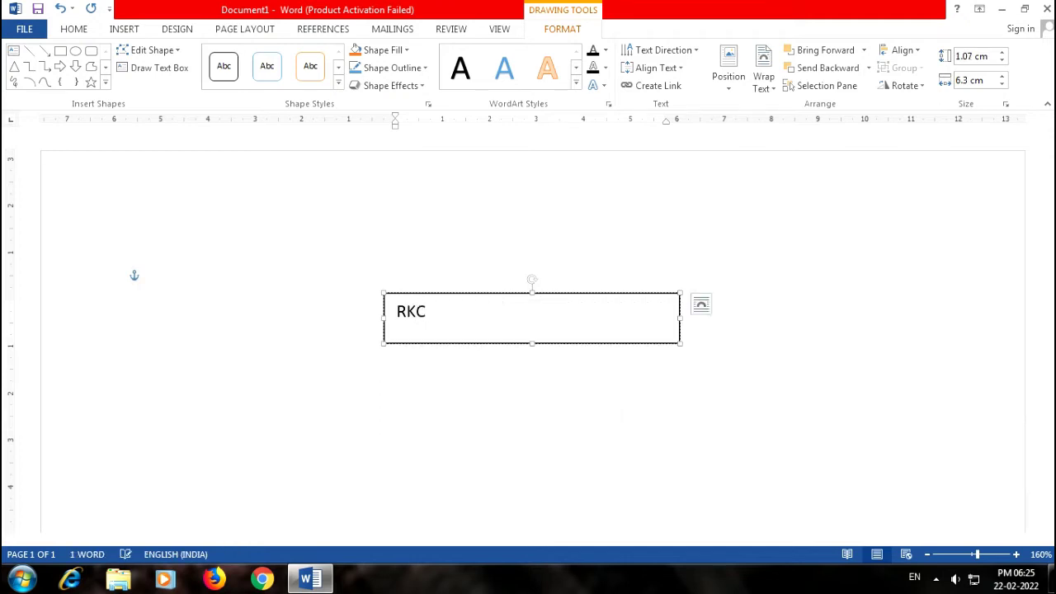
pyautogui.press('BackSpace')
pyautogui.write('Co')
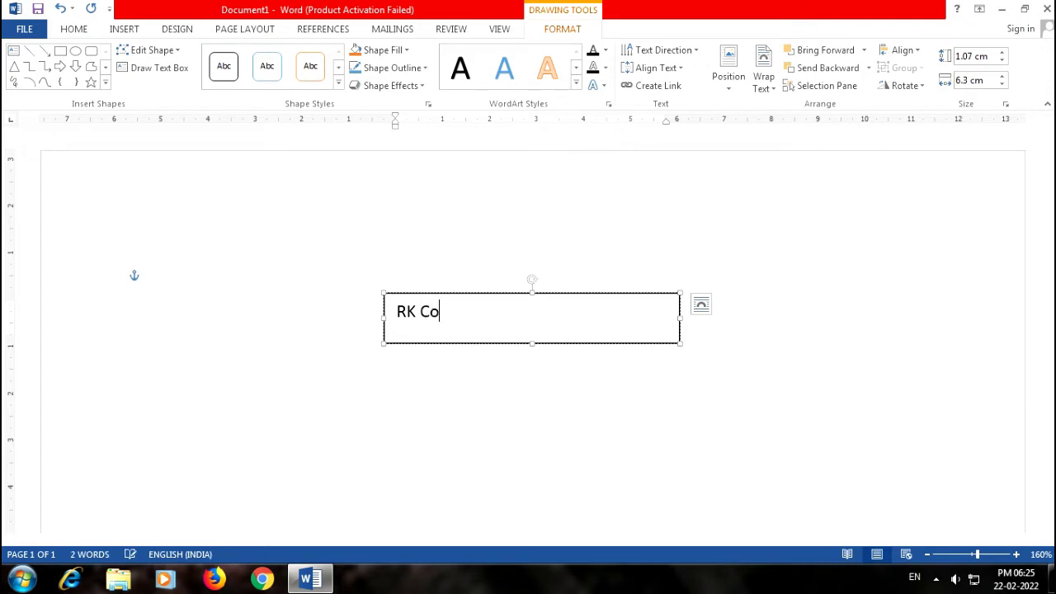
pyautogui.write('mp U World')
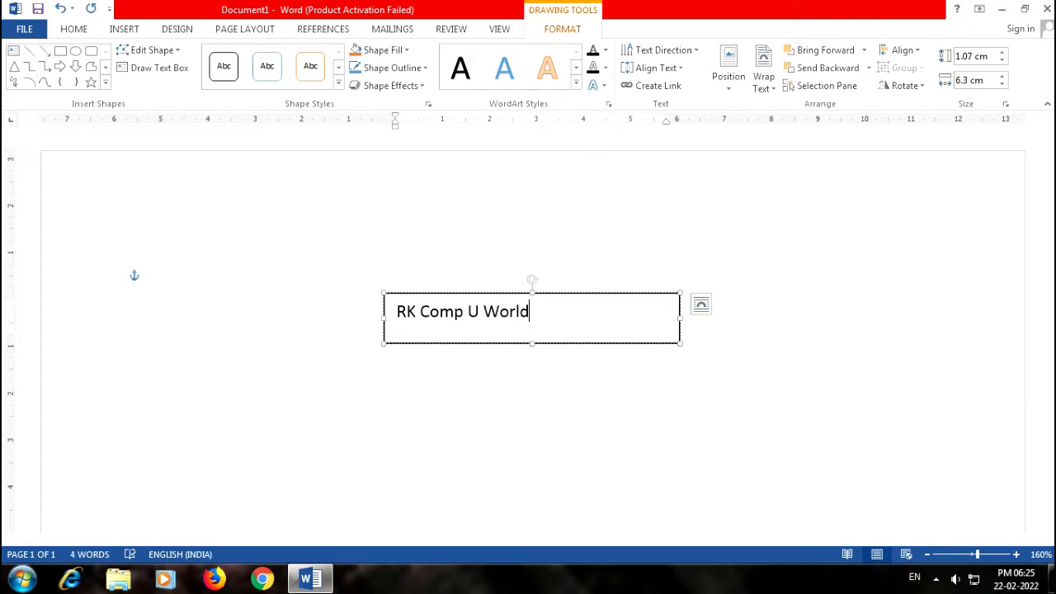
# - Try left, right and justified alignment, leaving the text centred in the box
pyautogui.hotkey('ctrl', 'e')
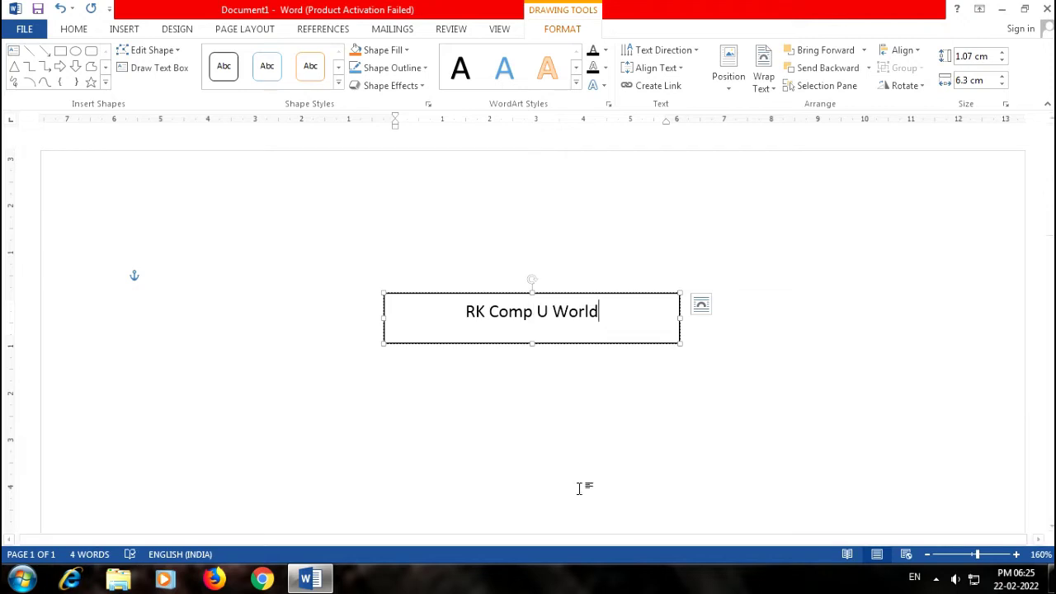
pyautogui.click(74, 29)
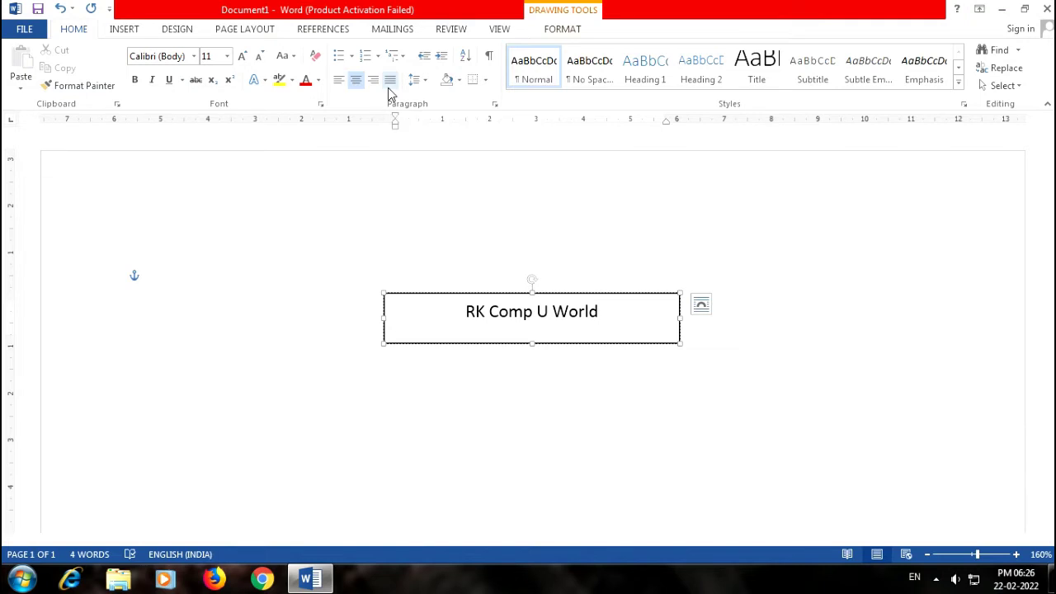
pyautogui.hotkey('ctrl', 'l')
pyautogui.hotkey('ctrl', 'r')
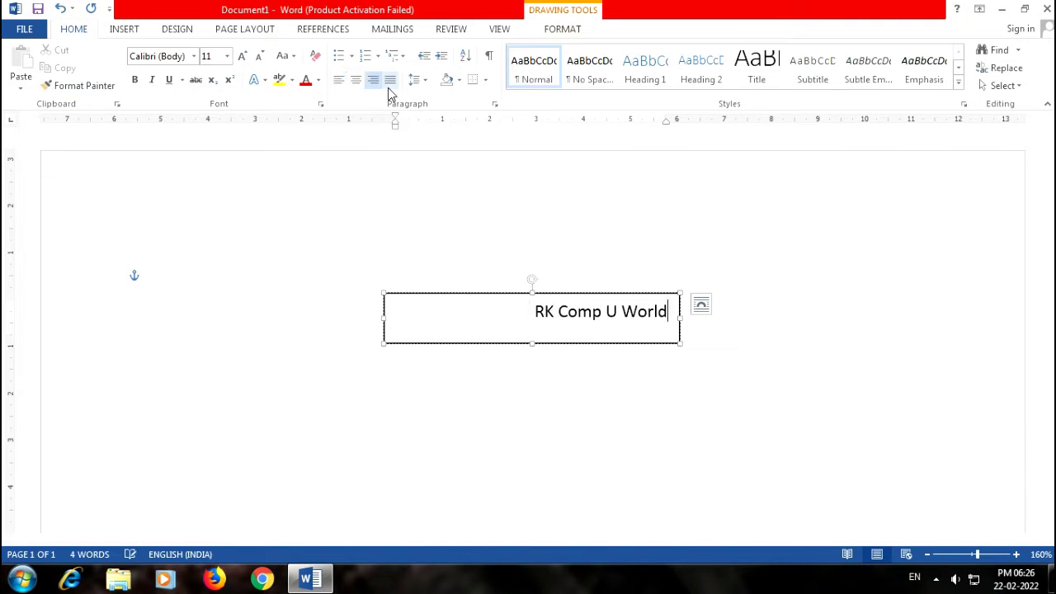
pyautogui.hotkey('ctrl', 'e')
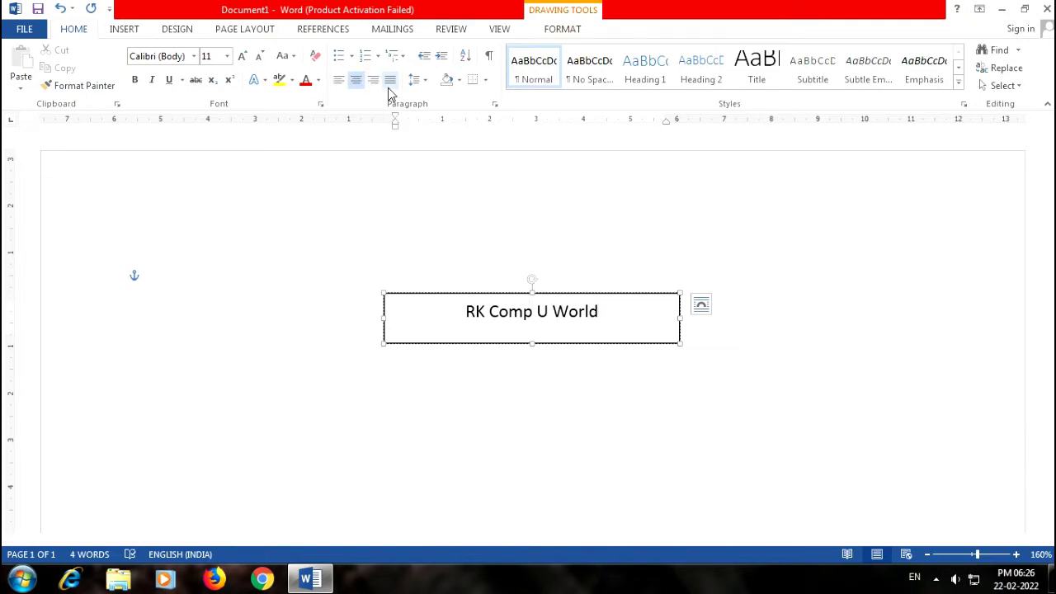
pyautogui.hotkey('ctrl', 'j')
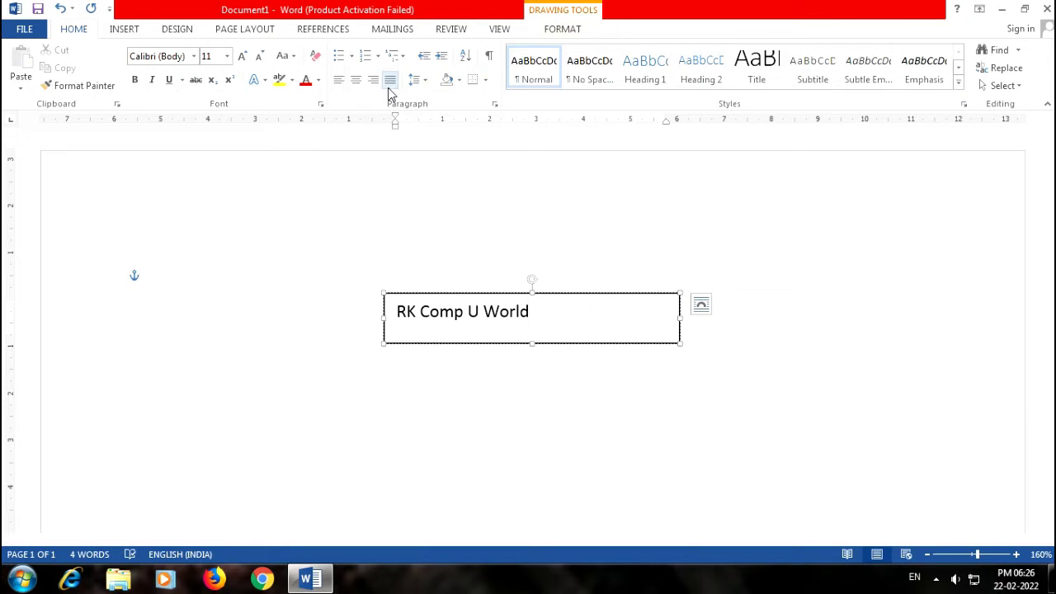
pyautogui.hotkey('ctrl', 'e')
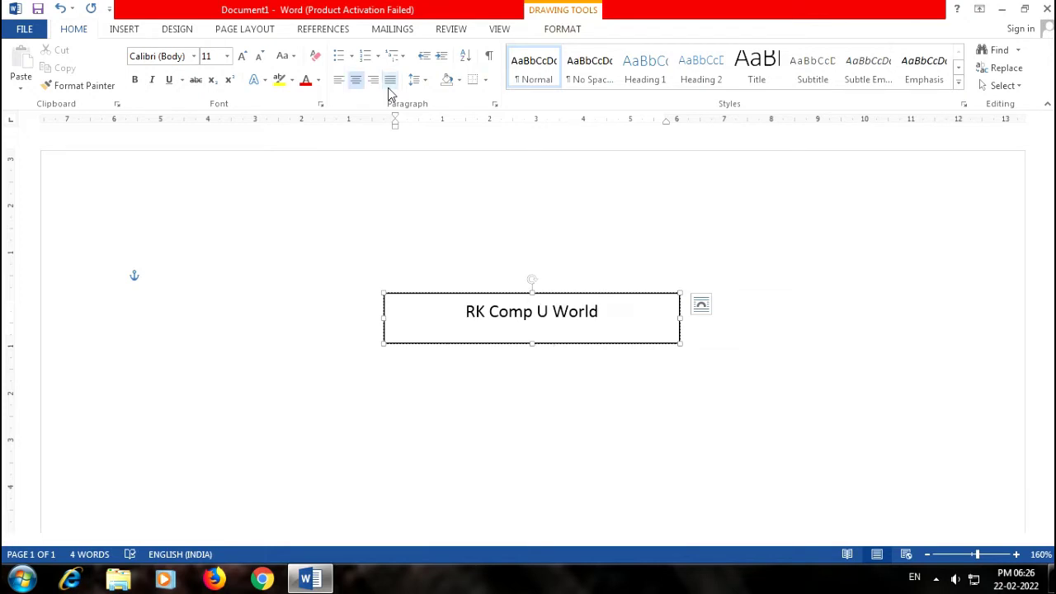
pyautogui.click(559, 41)
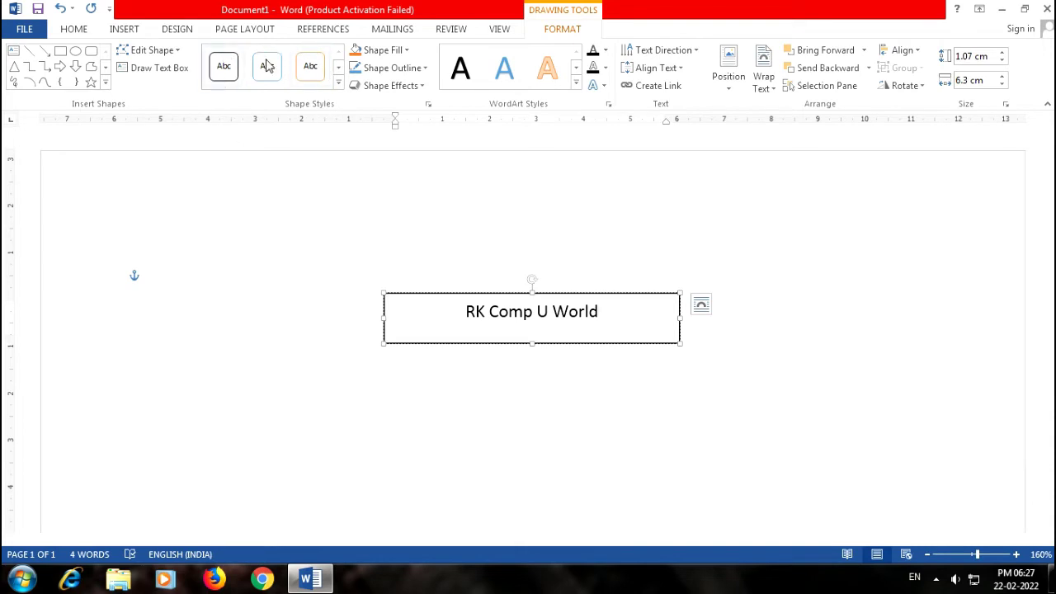
# - Apply the light-blue Subtle Effect style from the Shape Styles gallery to the text box
pyautogui.click(339, 83)
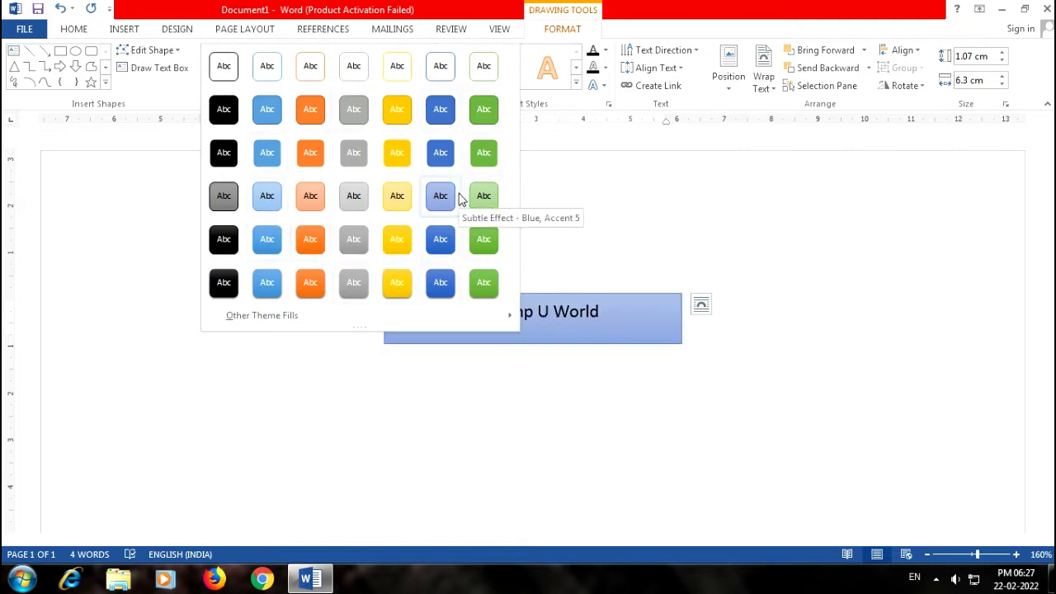
pyautogui.click(267, 198)
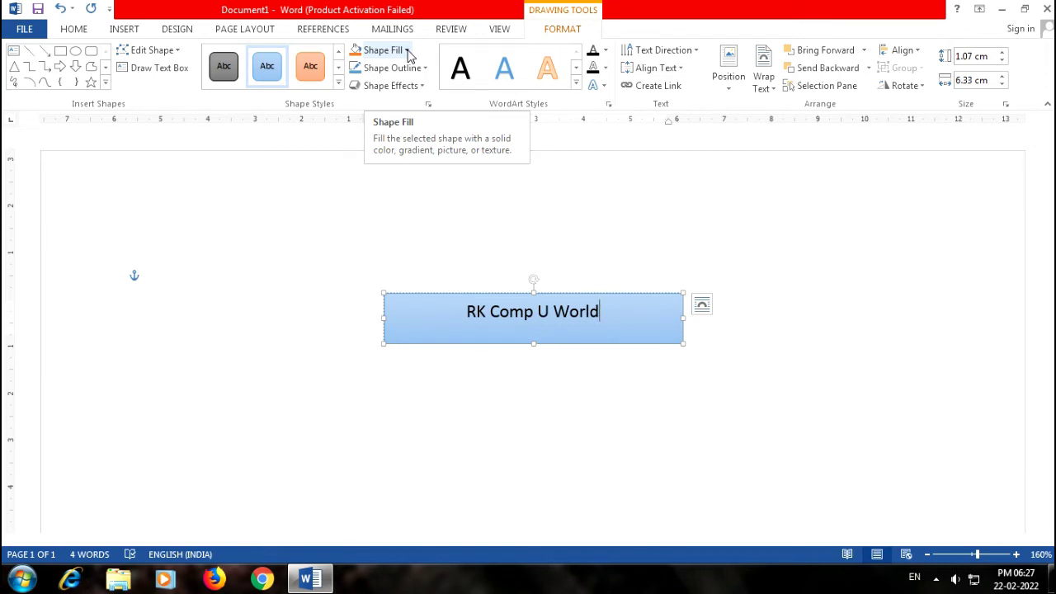
# - Fill the text box with dark blue chosen from the More Fill Colors hexagon palette
pyautogui.click(408, 52)
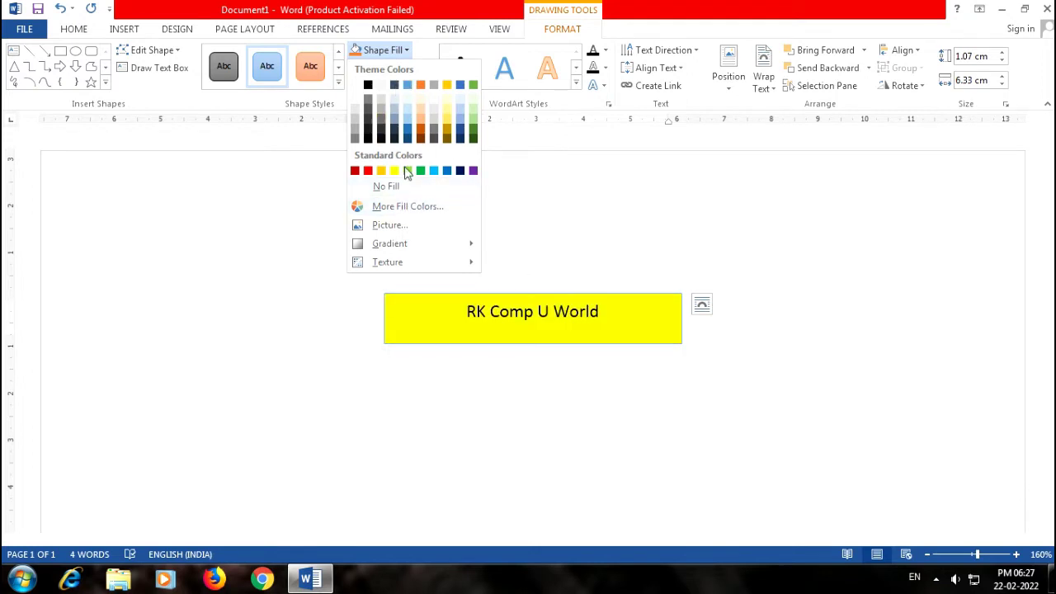
pyautogui.click(419, 208)
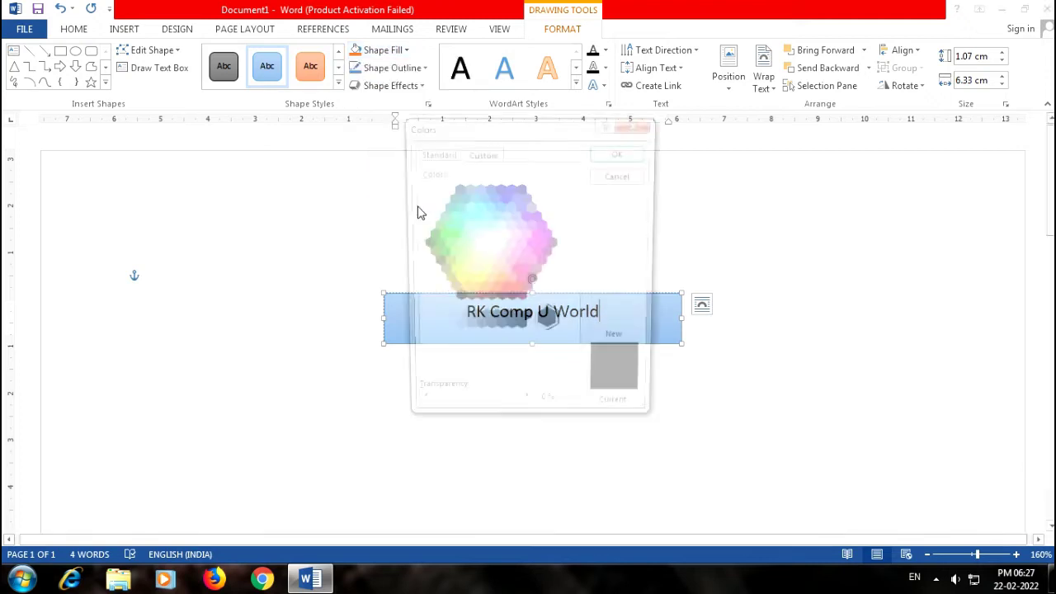
pyautogui.click(492, 236)
pyautogui.click(511, 228)
pyautogui.click(528, 242)
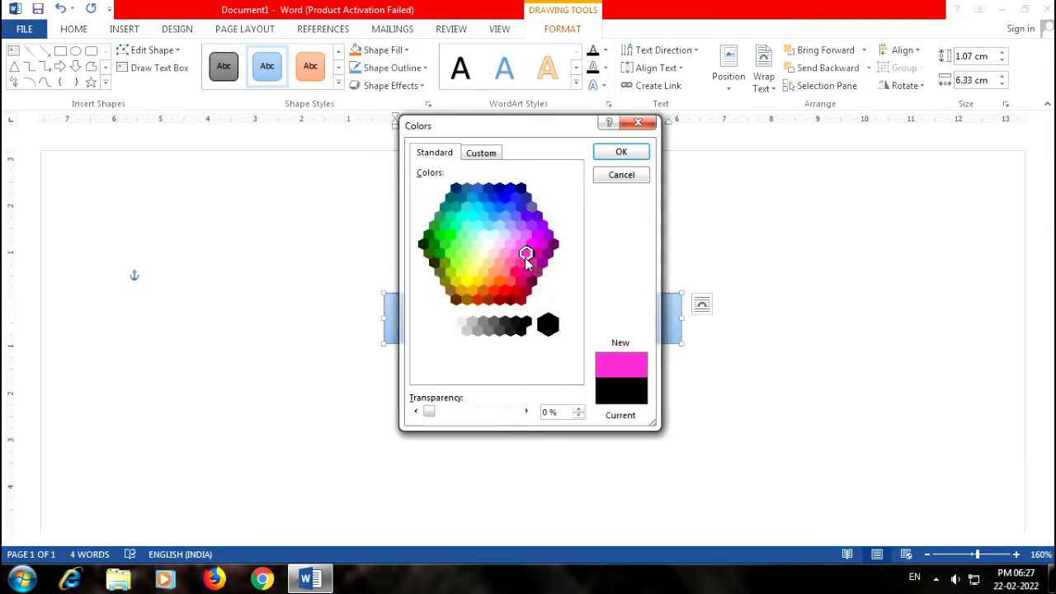
pyautogui.click(504, 198)
pyautogui.click(499, 188)
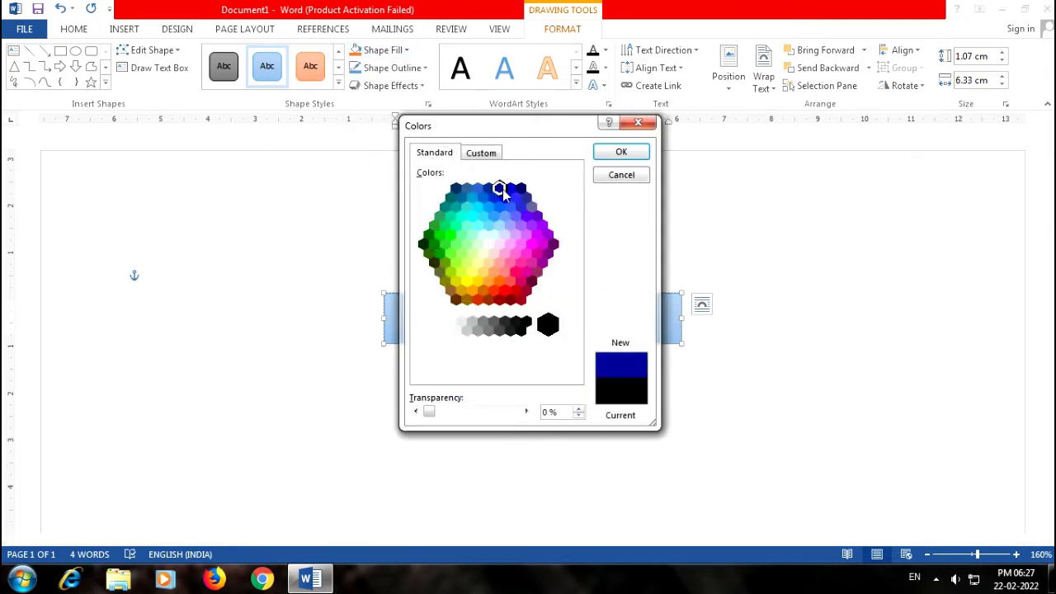
pyautogui.click(631, 155)
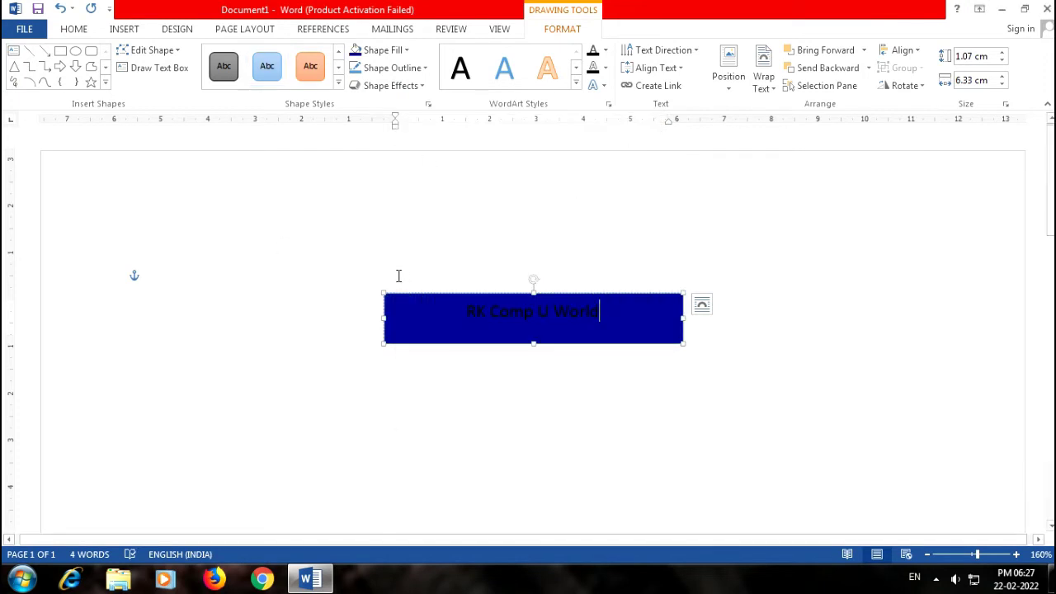
pyautogui.click(406, 50)
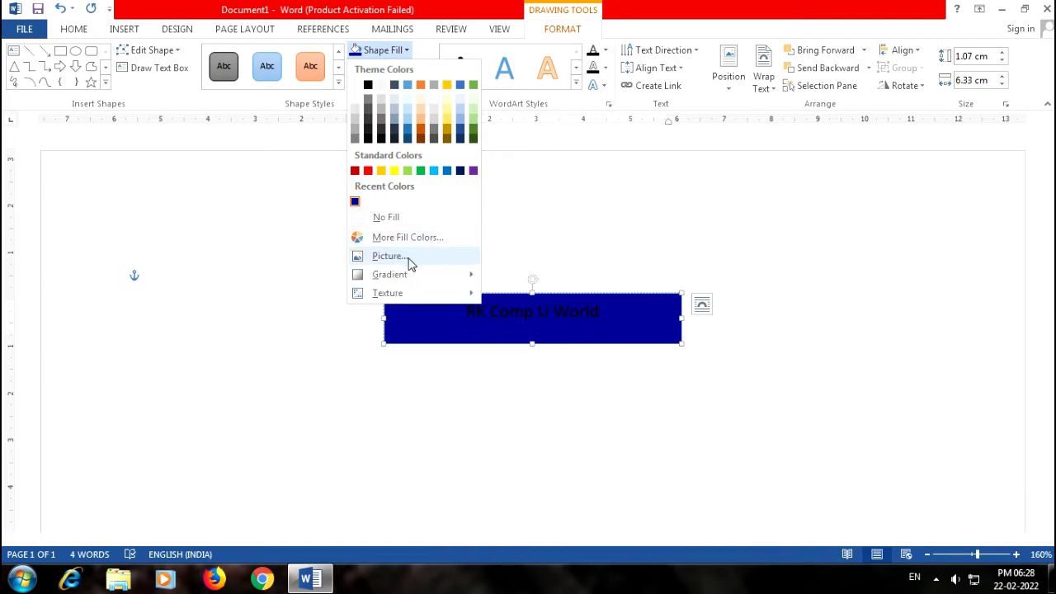
# - Fill the text box with the picture '1' from the Downloads folder
pyautogui.click(410, 263)
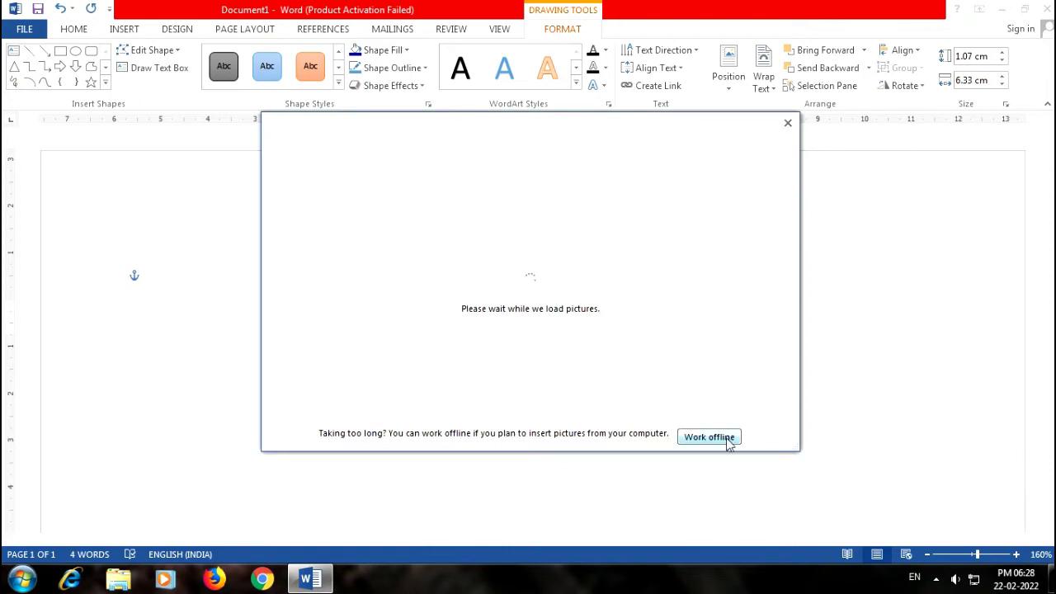
pyautogui.click(726, 439)
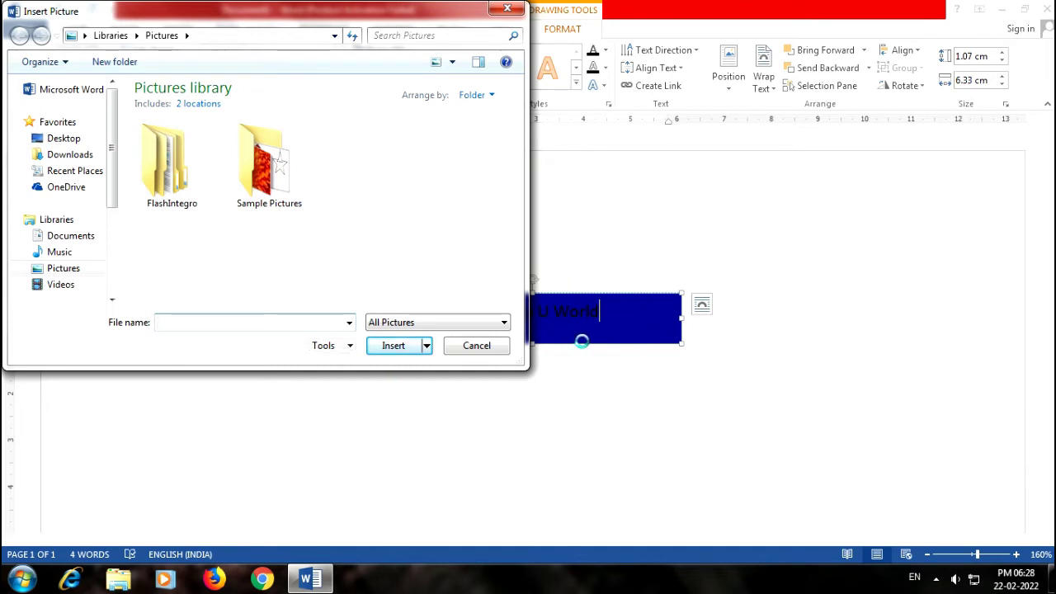
pyautogui.doubleClick(266, 166)
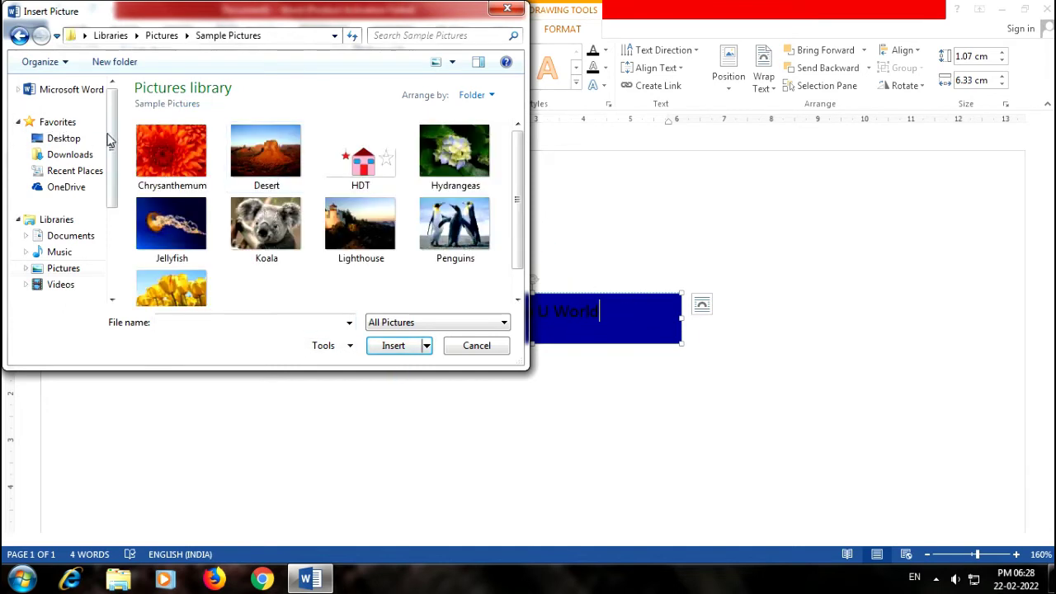
pyautogui.click(85, 157)
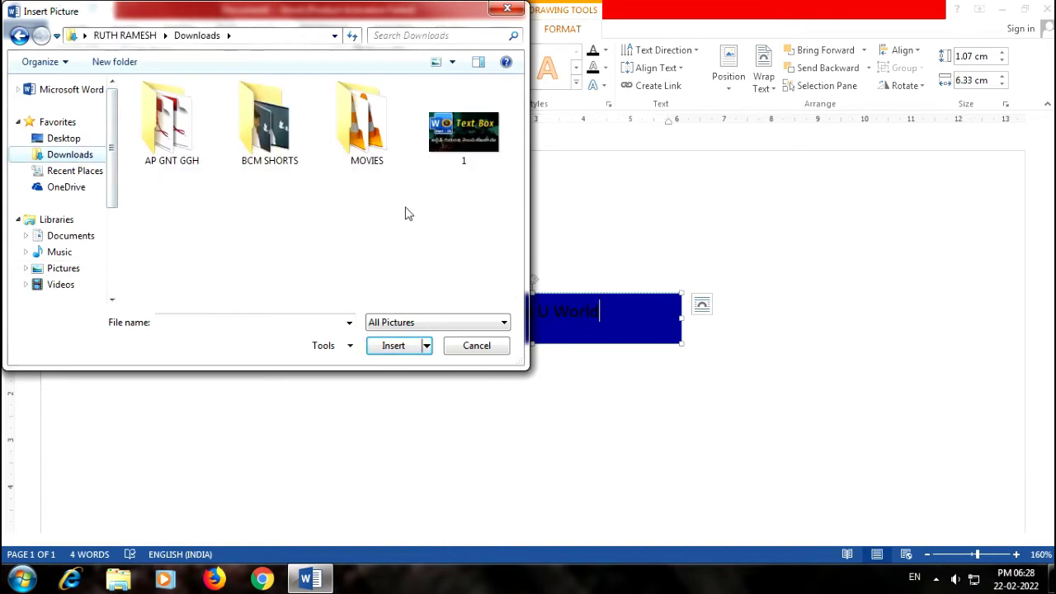
pyautogui.click(448, 132)
pyautogui.click(391, 347)
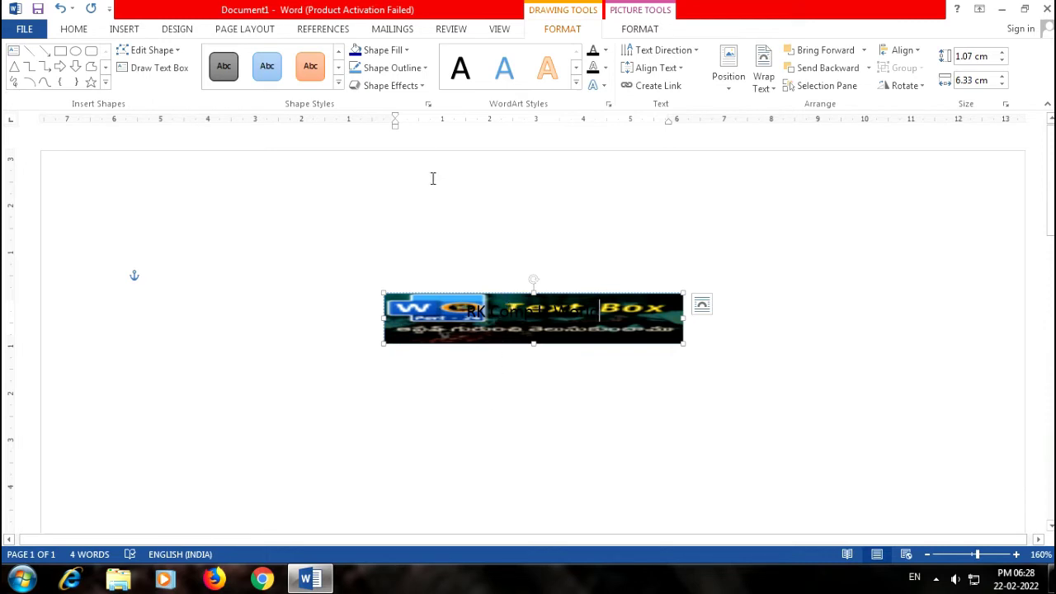
pyautogui.click(404, 51)
pyautogui.moveTo(390, 274)
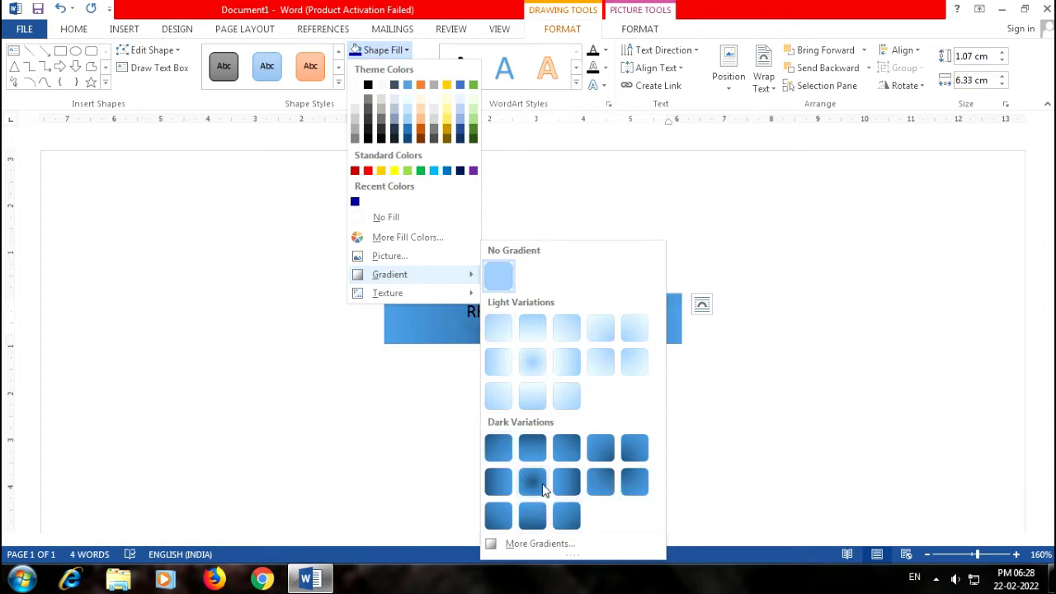
# - Try a dark blue gradient fill, then a beige speckled texture fill on the box
pyautogui.click(538, 482)
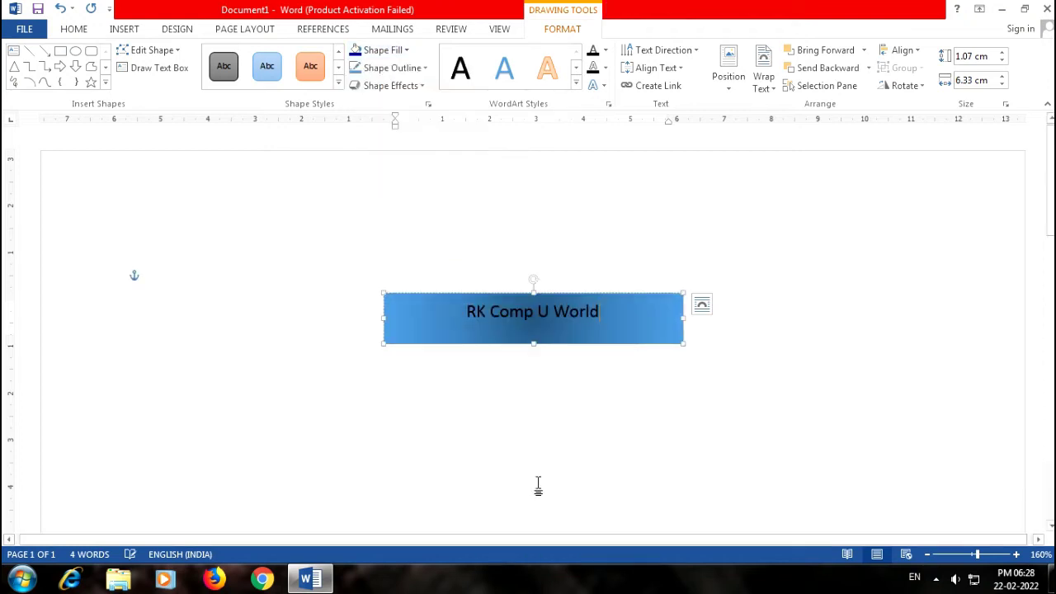
pyautogui.click(400, 53)
pyautogui.moveTo(387, 293)
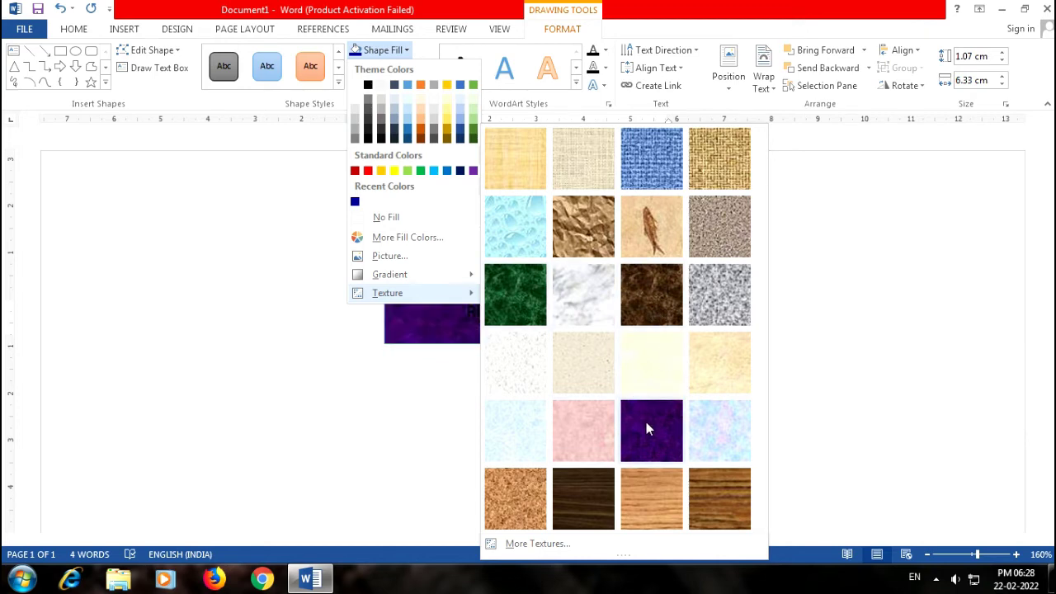
pyautogui.click(572, 370)
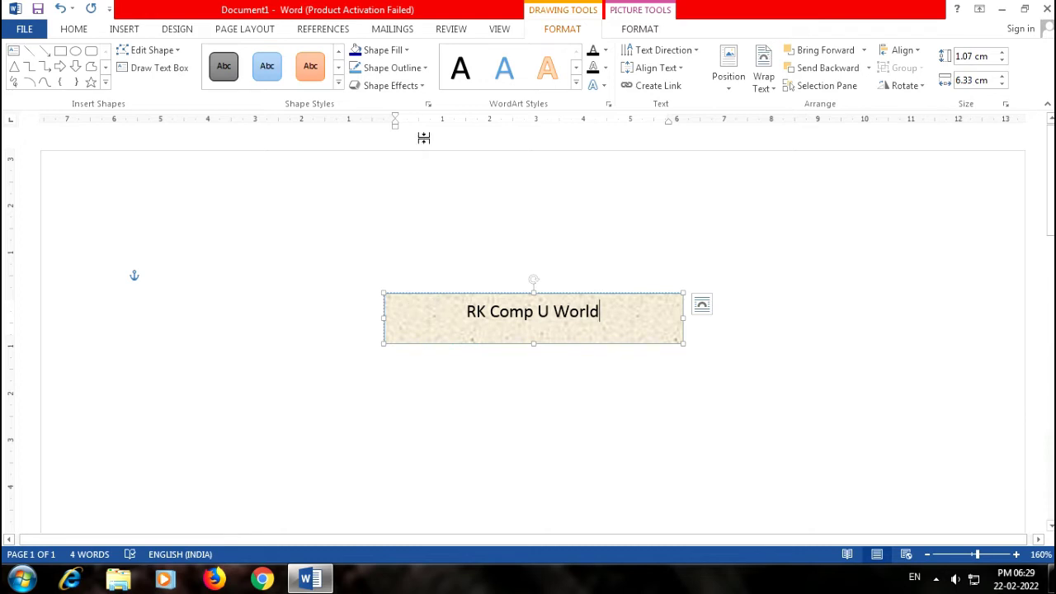
# - Make the box's outline purple and set its fill to No Fill
pyautogui.click(426, 70)
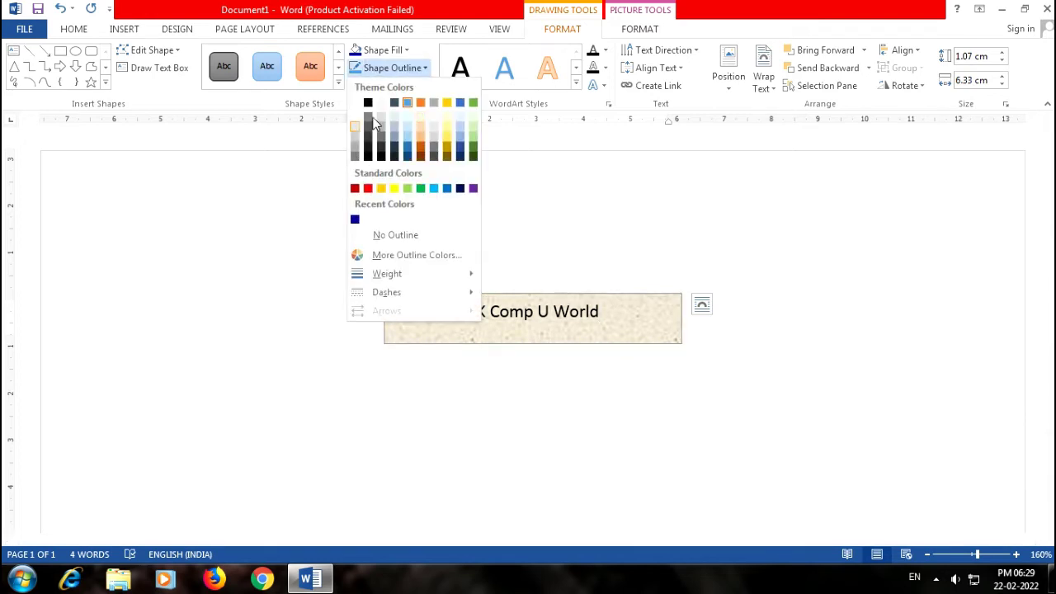
pyautogui.click(473, 188)
pyautogui.click(406, 51)
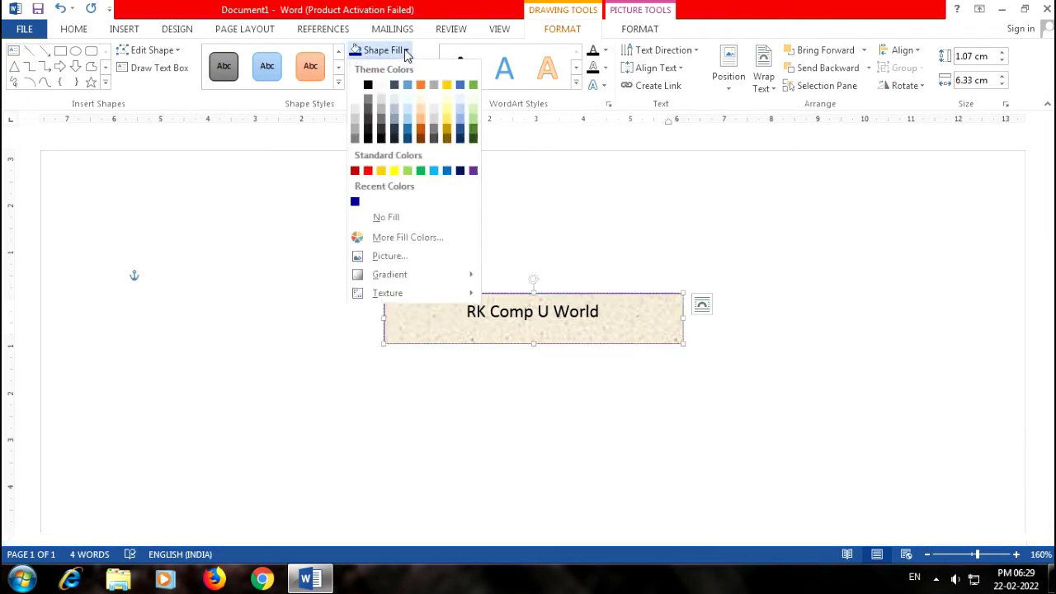
pyautogui.click(386, 215)
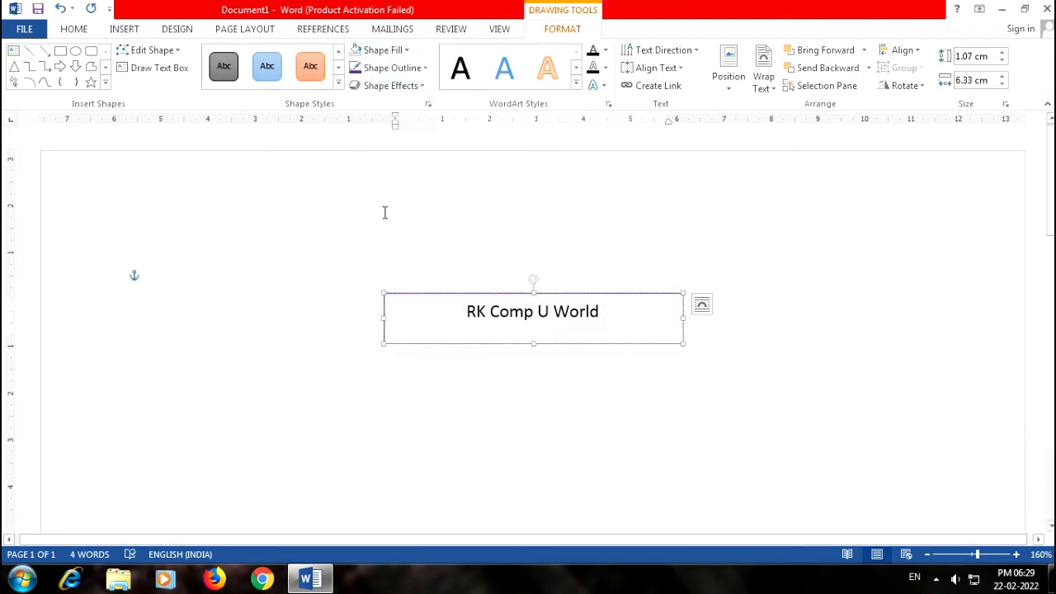
# - Set the border to custom purple RGB 112/48/160 with a 4½ pt weight
pyautogui.click(393, 68)
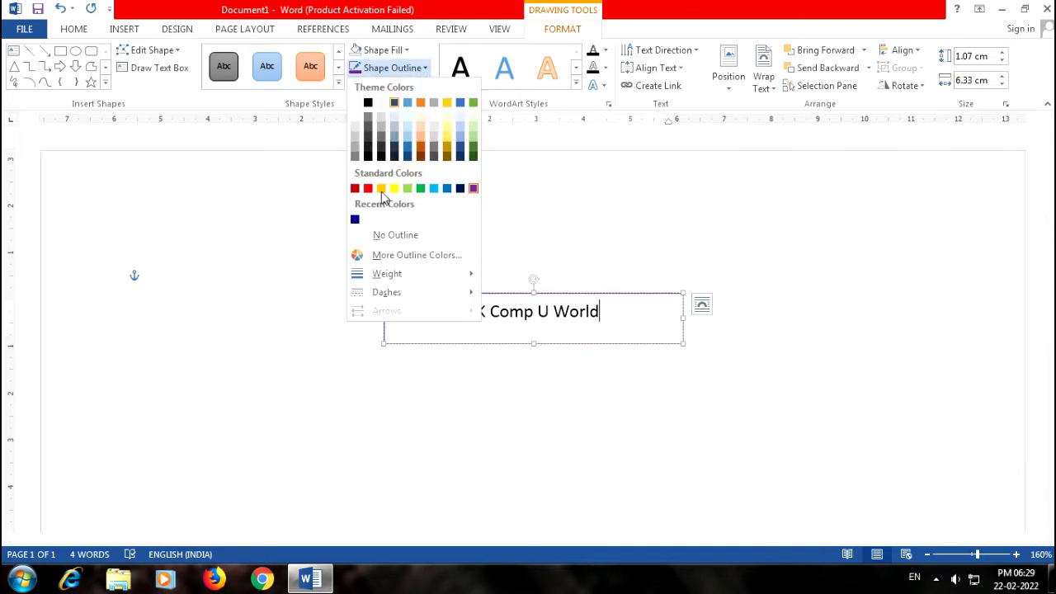
pyautogui.click(401, 256)
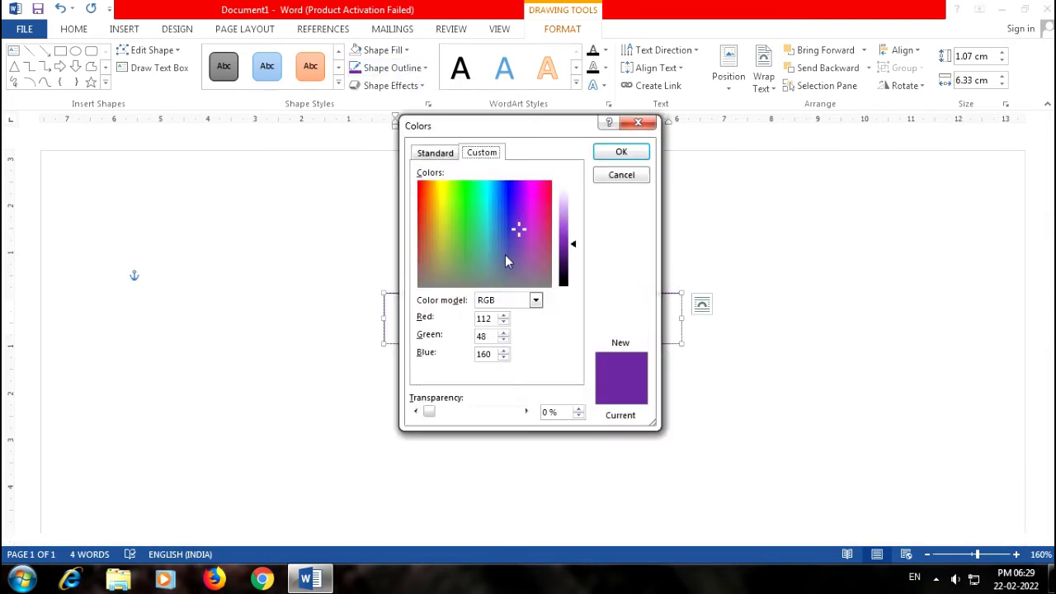
pyautogui.click(607, 153)
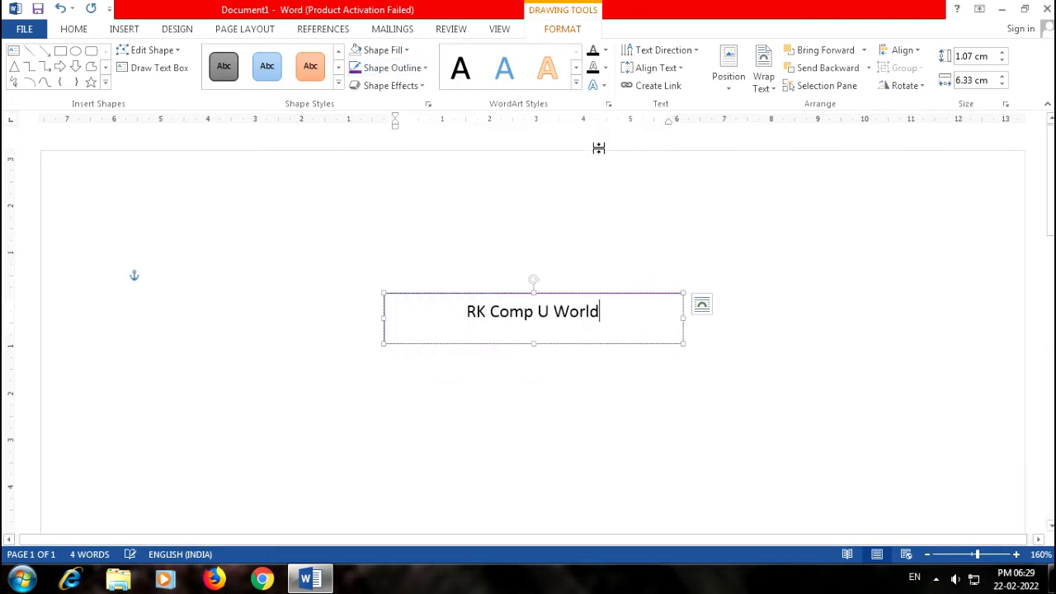
pyautogui.click(393, 67)
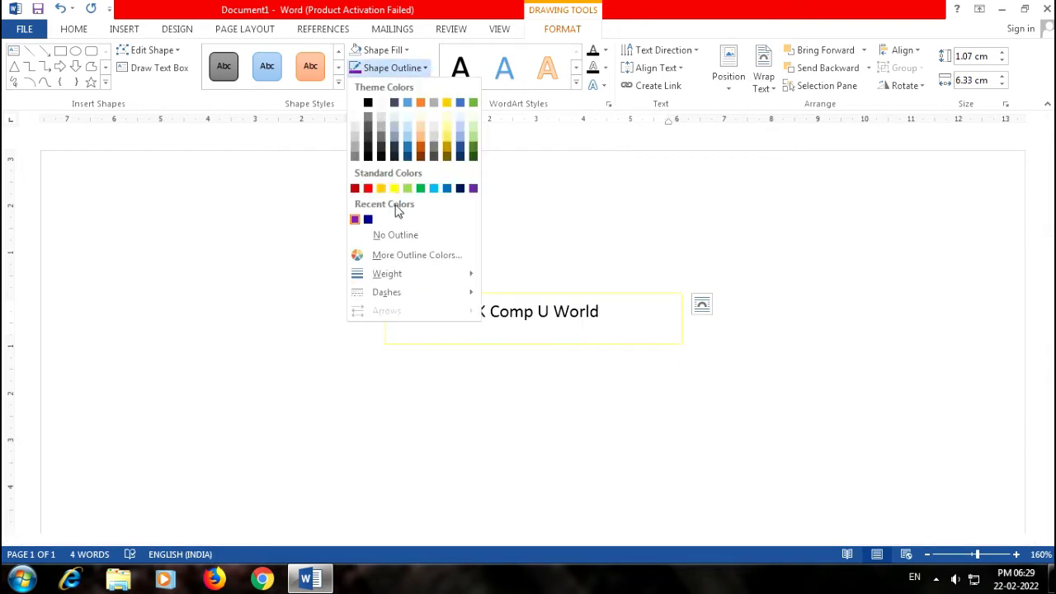
pyautogui.moveTo(387, 273)
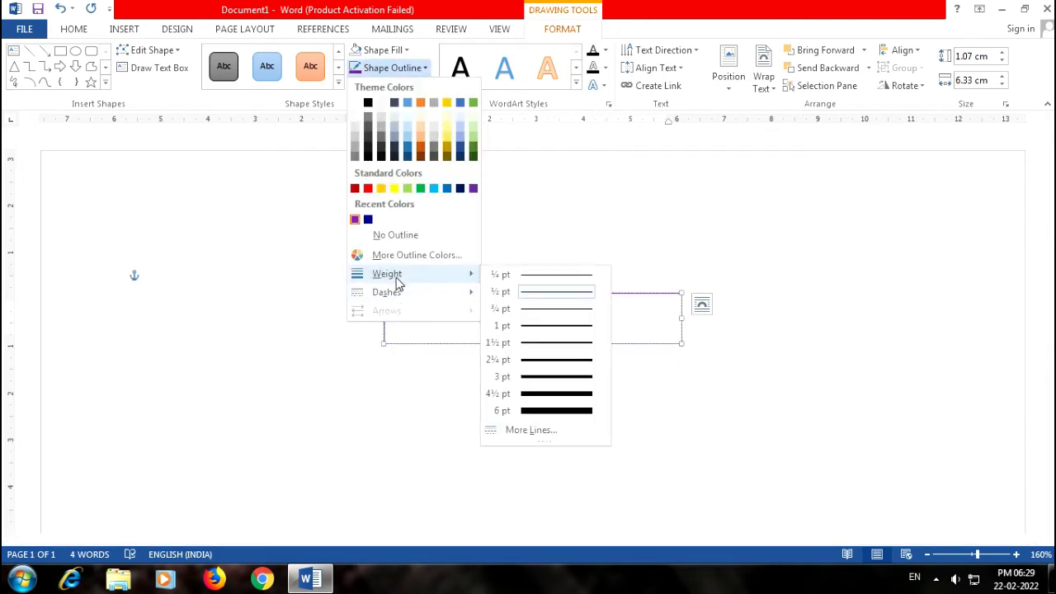
pyautogui.click(557, 397)
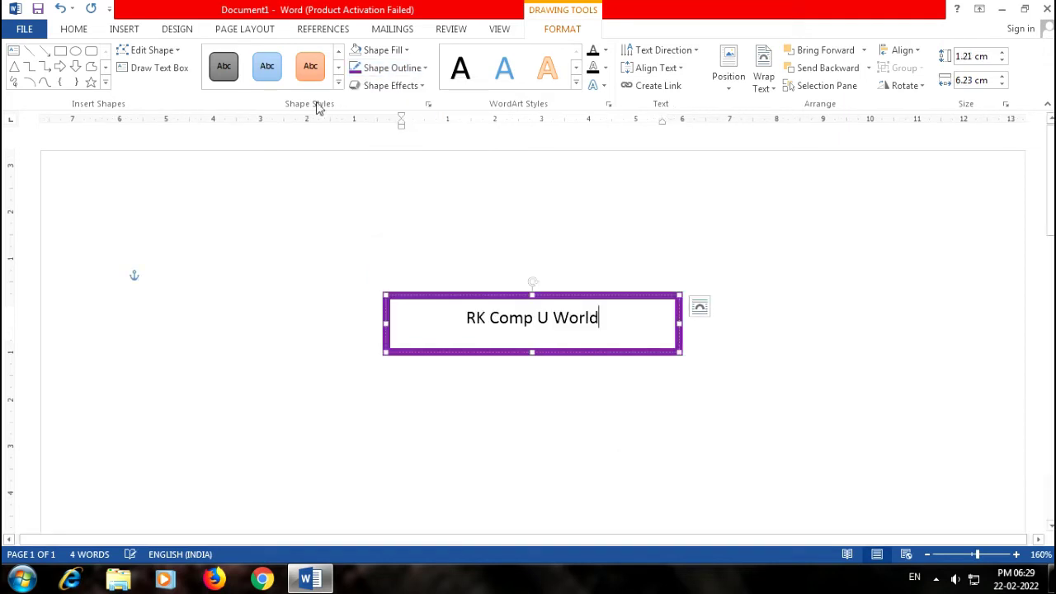
# - Try a dotted dash style on the border, then restore it to a solid line
pyautogui.click(422, 70)
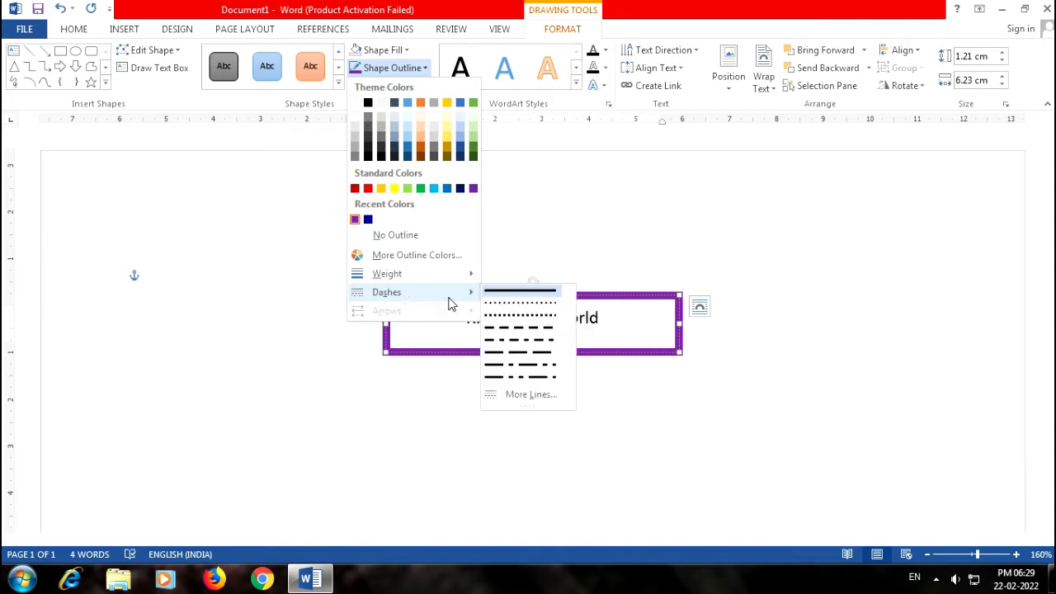
pyautogui.click(533, 291)
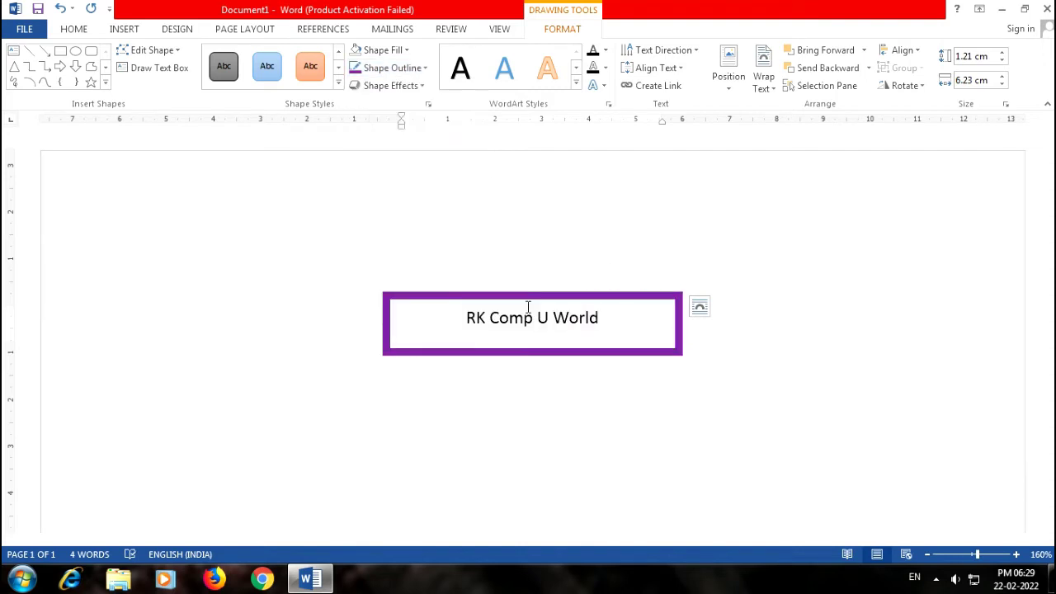
pyautogui.click(426, 67)
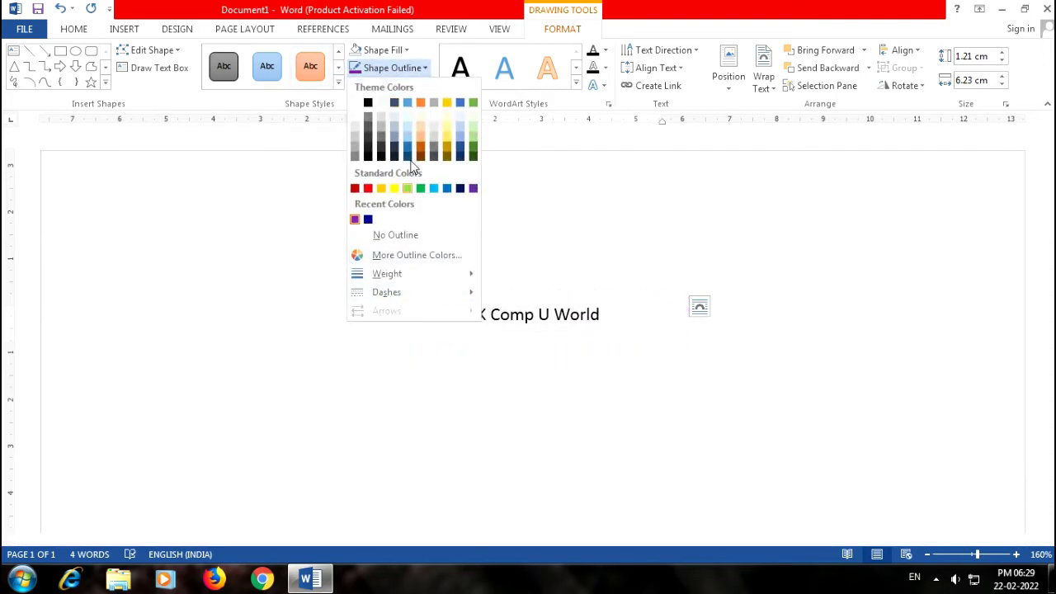
pyautogui.moveTo(386, 292)
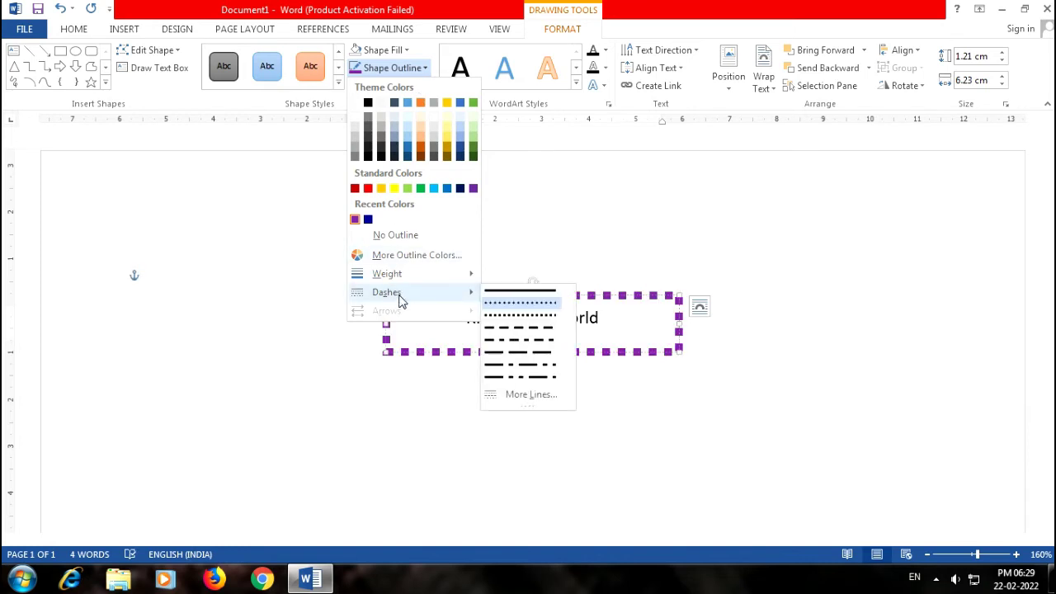
pyautogui.click(347, 139)
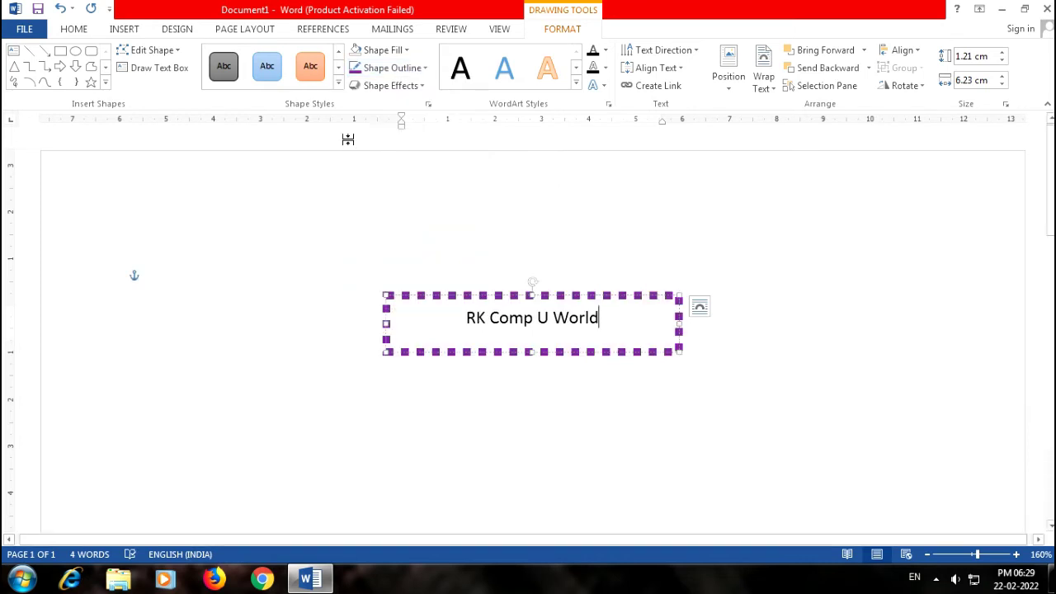
pyautogui.click(420, 85)
pyautogui.click(424, 67)
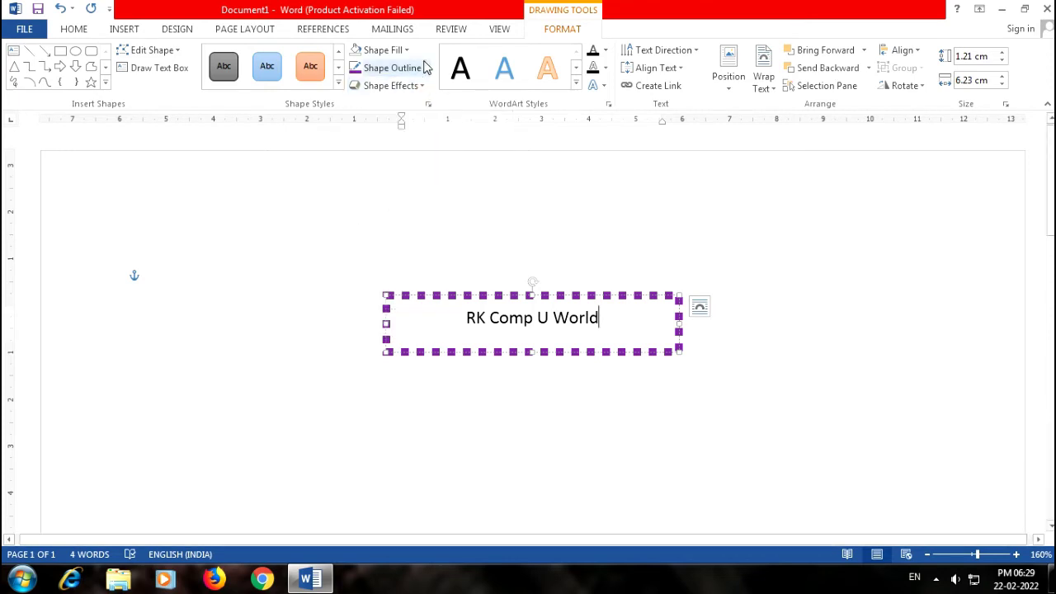
pyautogui.click(424, 66)
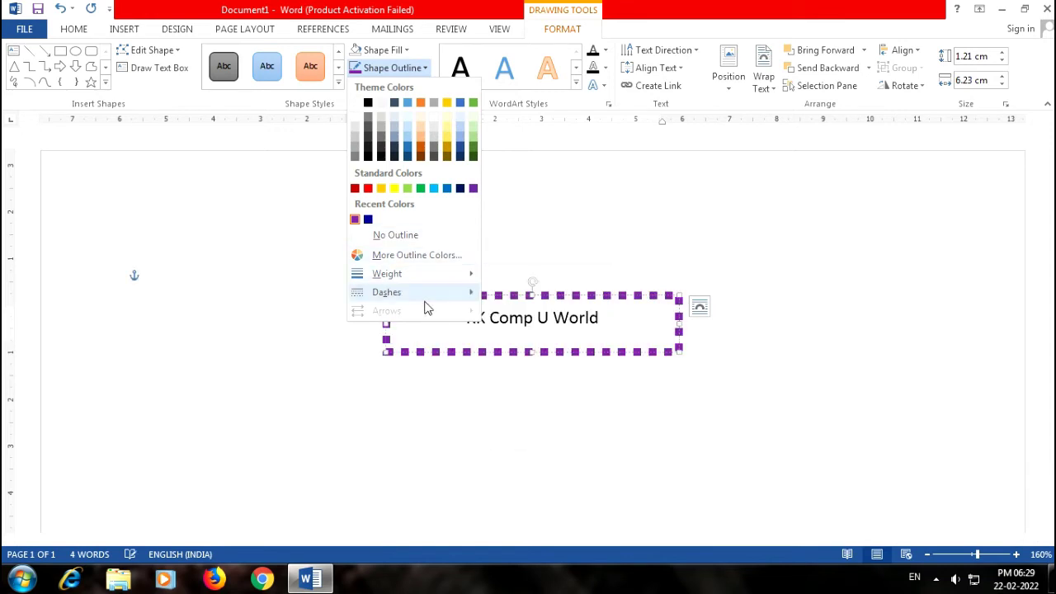
pyautogui.moveTo(386, 292)
pyautogui.click(522, 297)
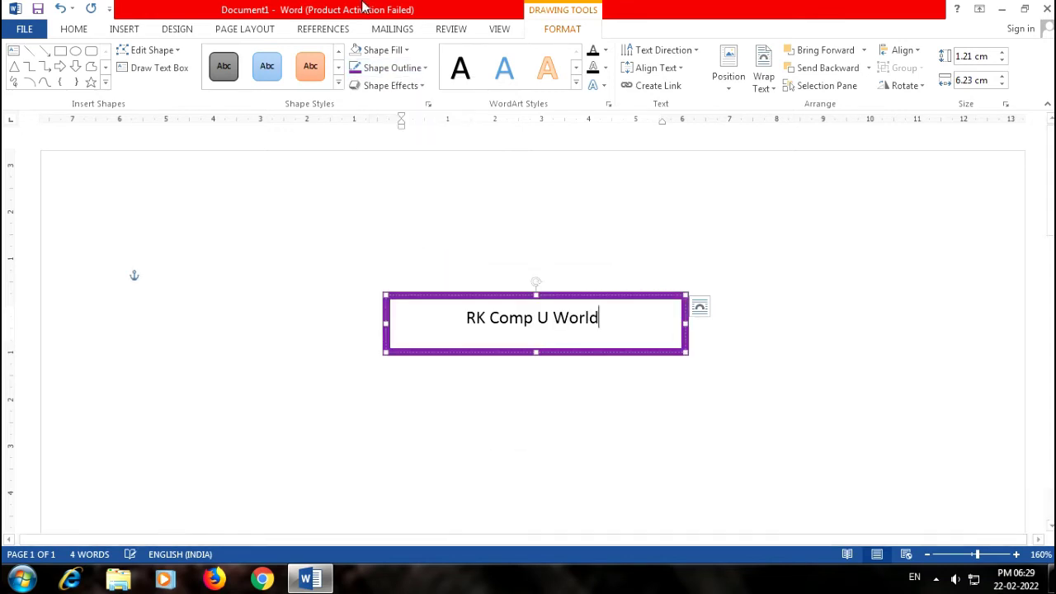
pyautogui.click(423, 87)
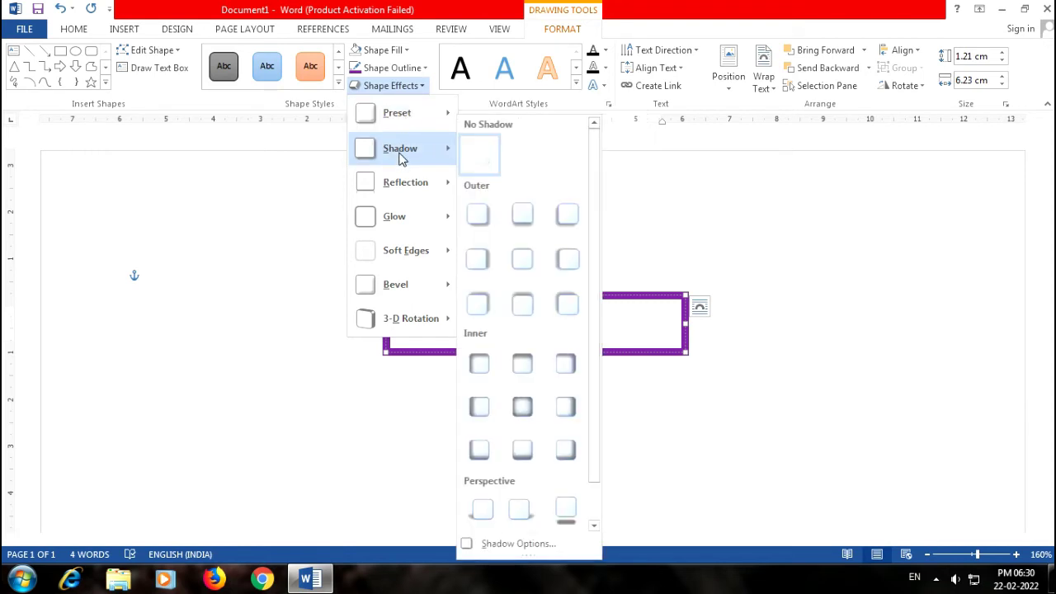
pyautogui.moveTo(406, 183)
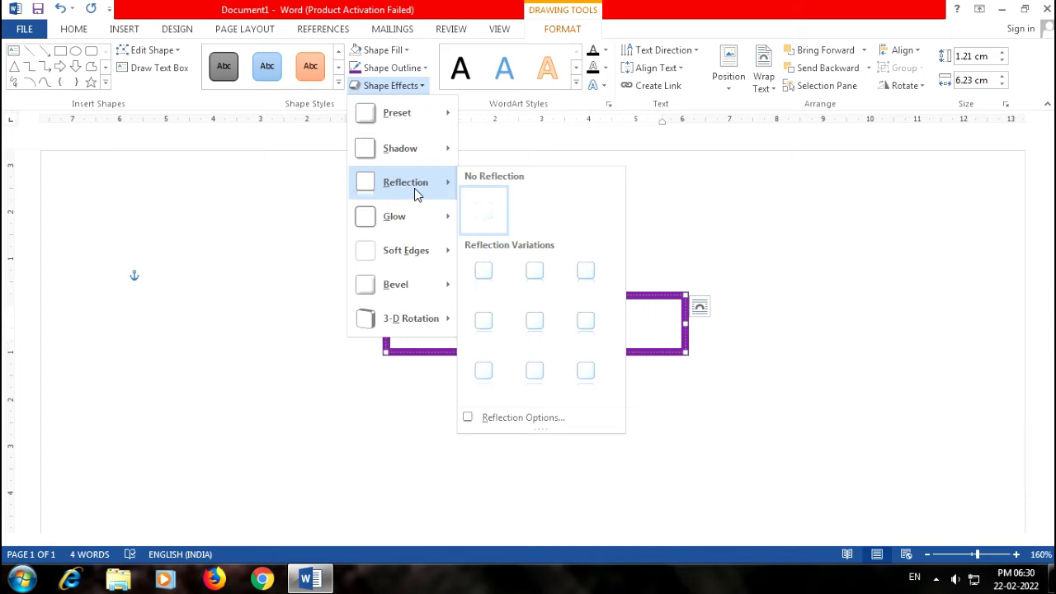
# - Add a purple reflection beneath the box and tilt it with a Perspective 3-D rotation preset
pyautogui.click(535, 323)
pyautogui.click(397, 83)
pyautogui.moveTo(394, 216)
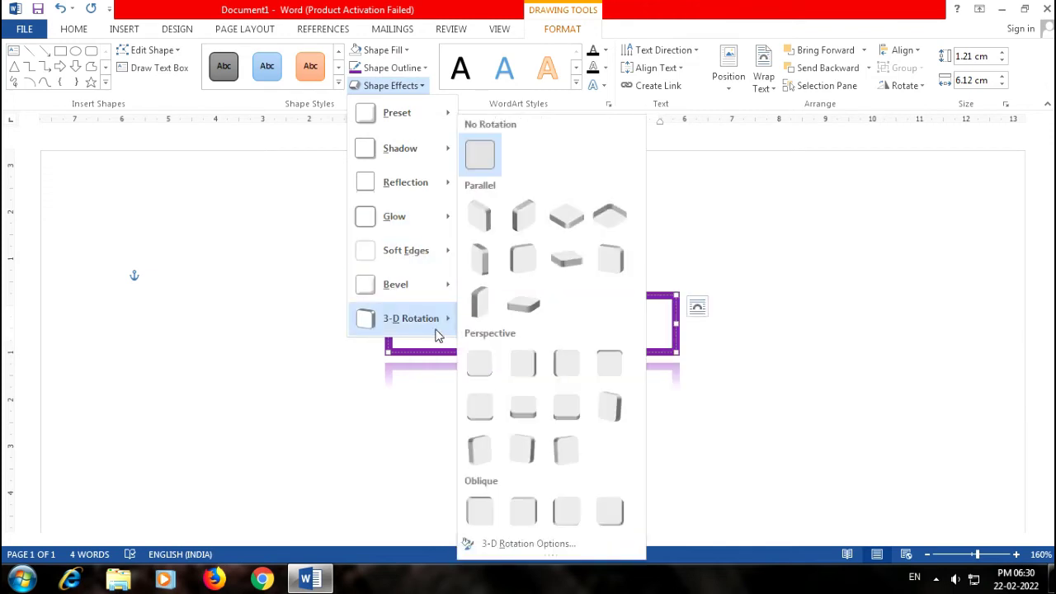
pyautogui.moveTo(410, 318)
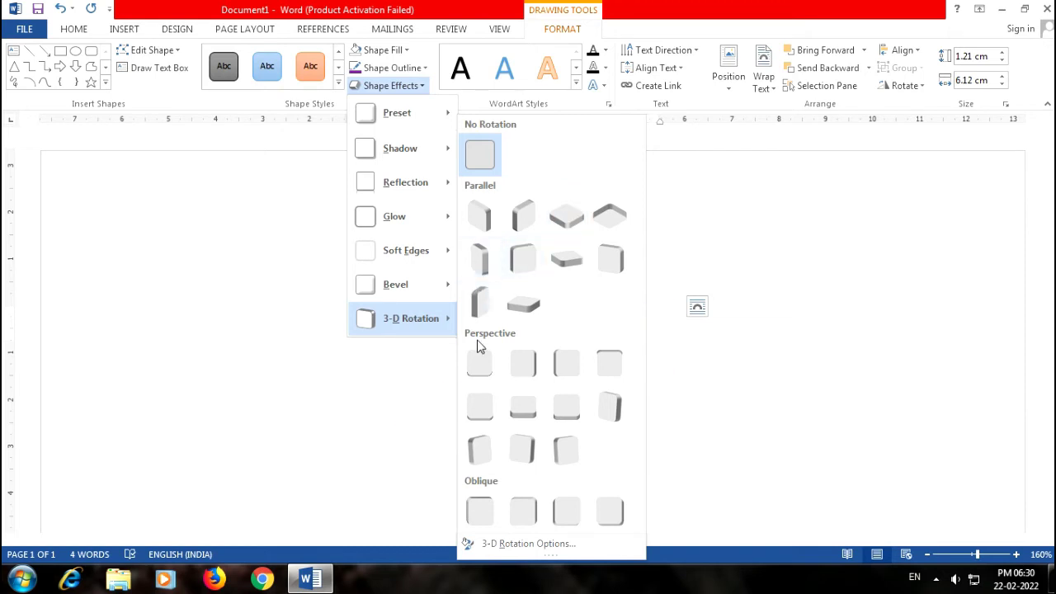
pyautogui.click(567, 363)
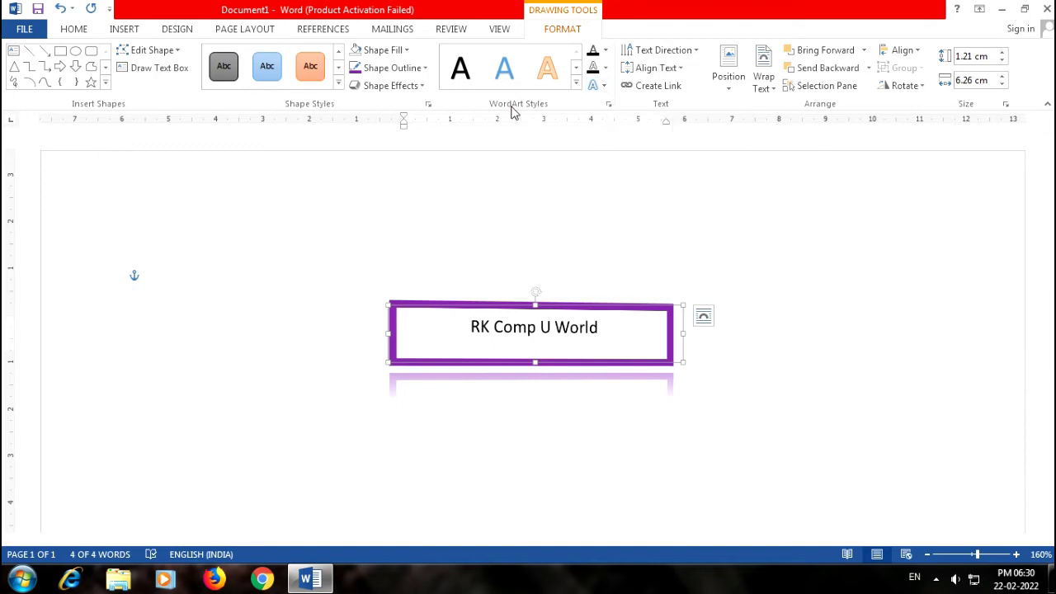
# - Select the RK Comp U World line and apply the Fill - Black, Text 1, Outline - Background 1, Hard Shadow WordArt style
pyautogui.click(487, 328)
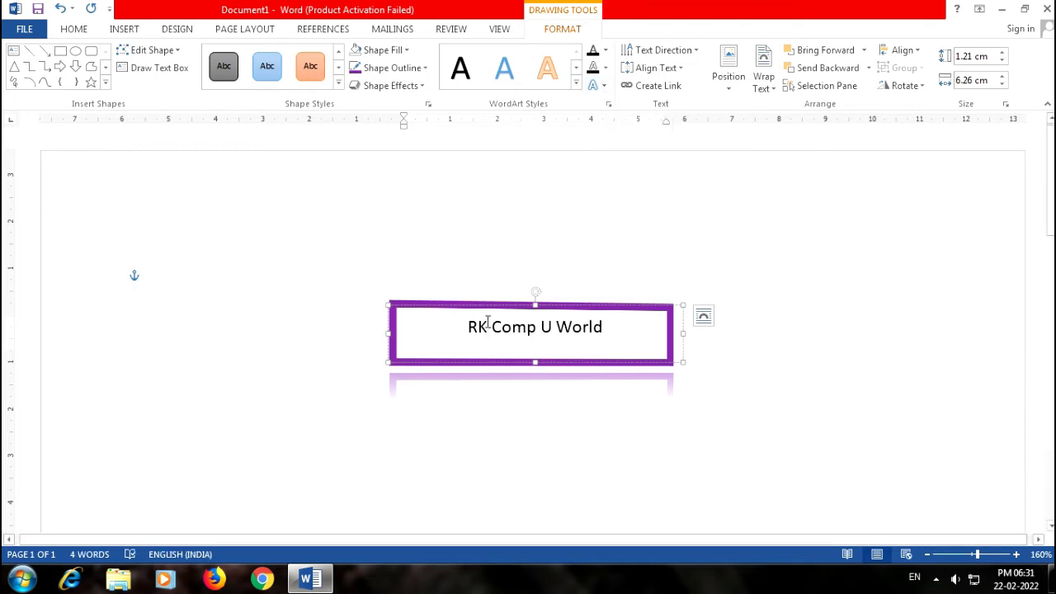
pyautogui.moveTo(471, 328); pyautogui.dragTo(614, 330)
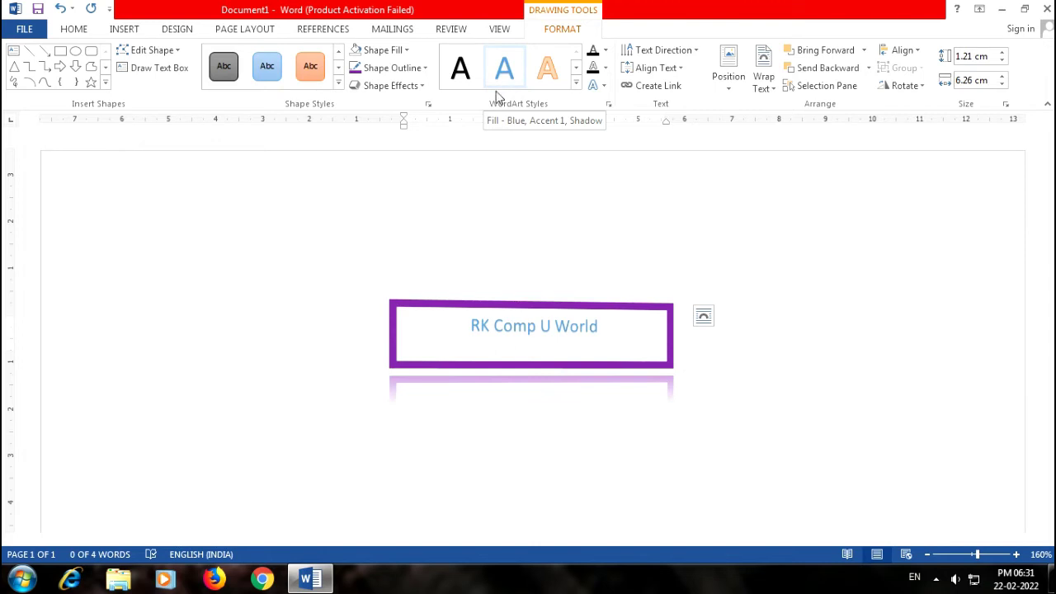
pyautogui.click(576, 84)
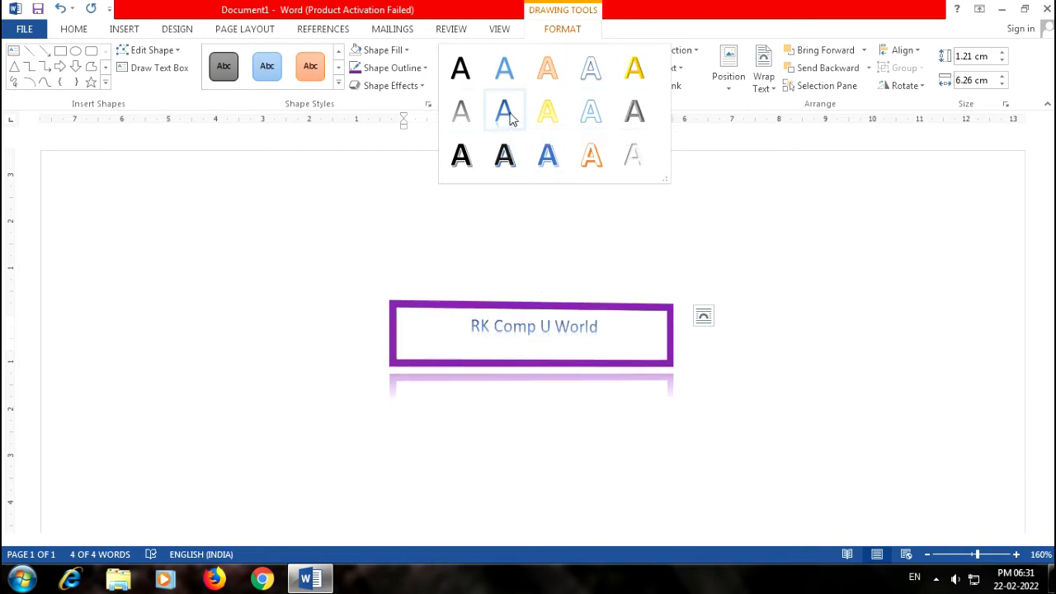
pyautogui.click(472, 159)
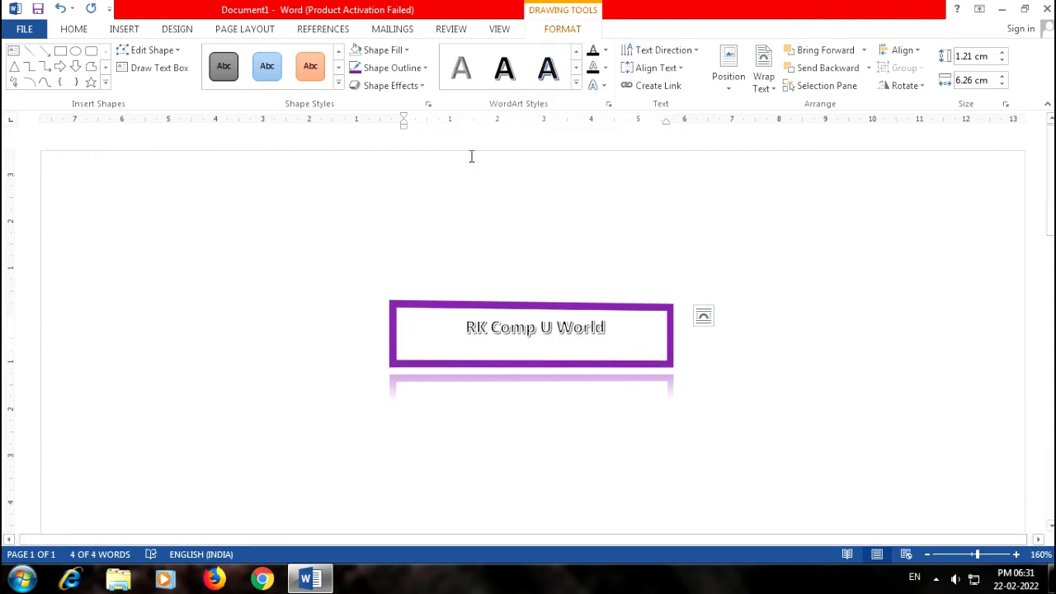
pyautogui.click(606, 52)
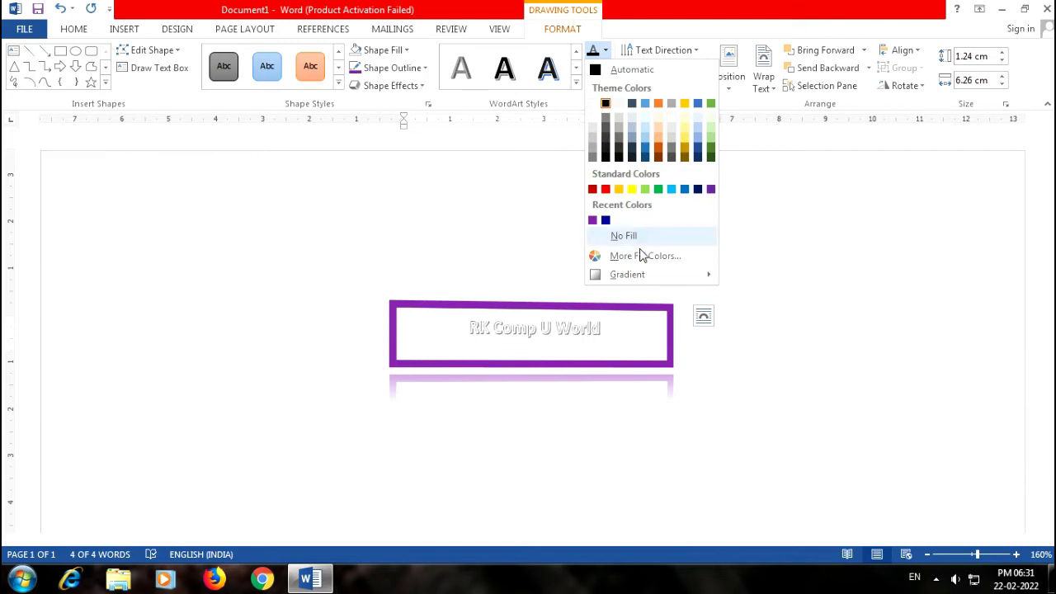
pyautogui.moveTo(629, 274)
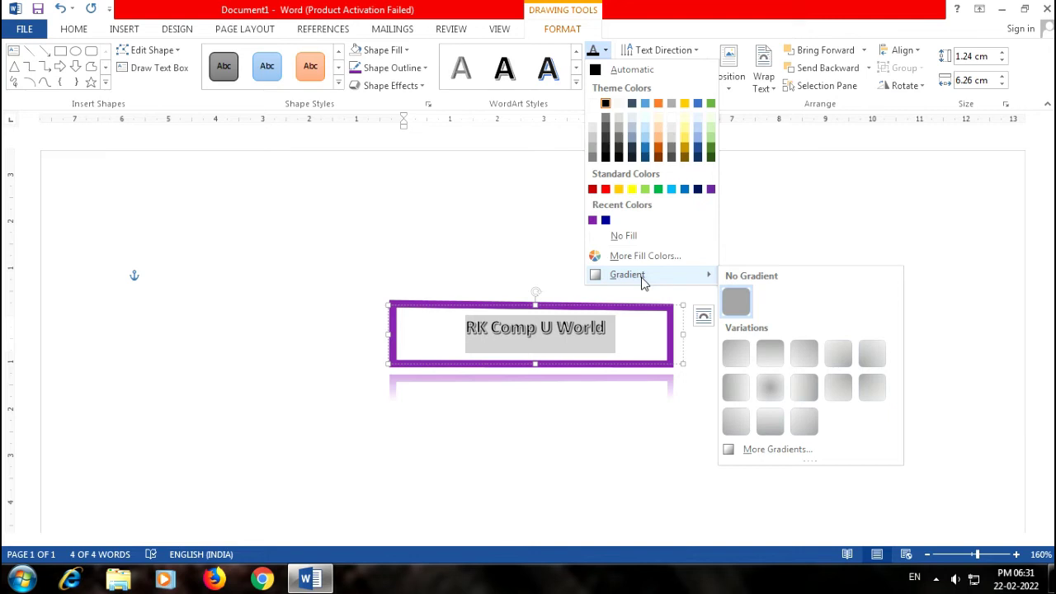
# - Give the RK Comp U World lettering a purple text outline and a Yellow text fill
pyautogui.click(528, 187)
pyautogui.click(608, 71)
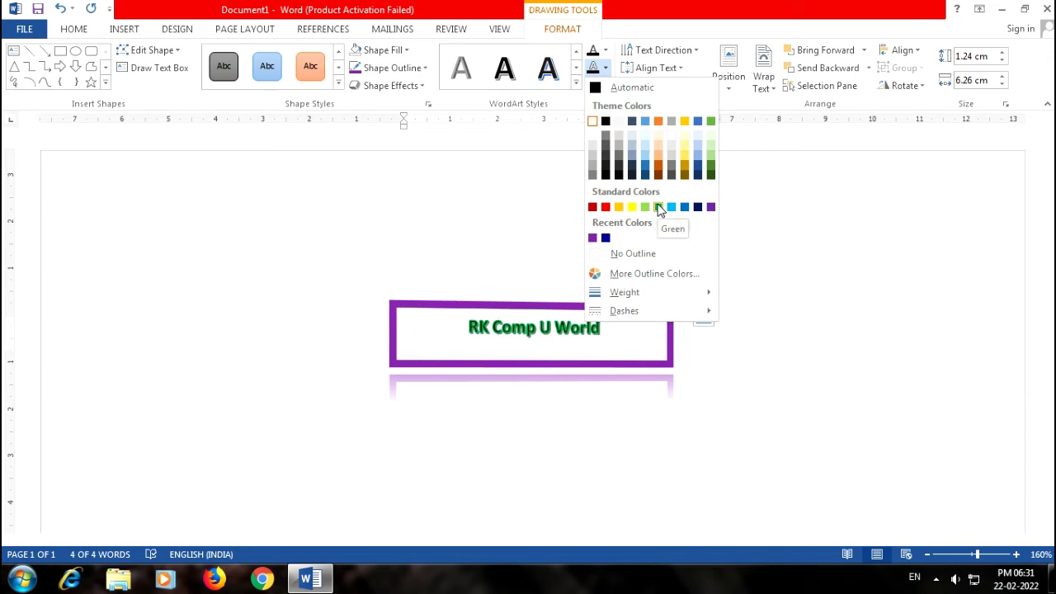
pyautogui.click(712, 207)
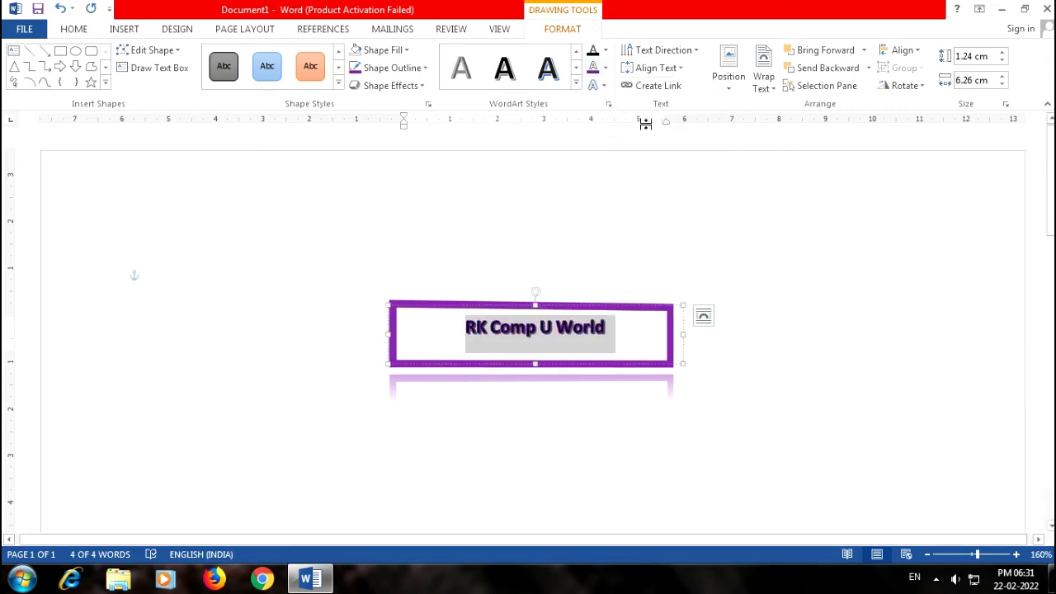
pyautogui.click(606, 50)
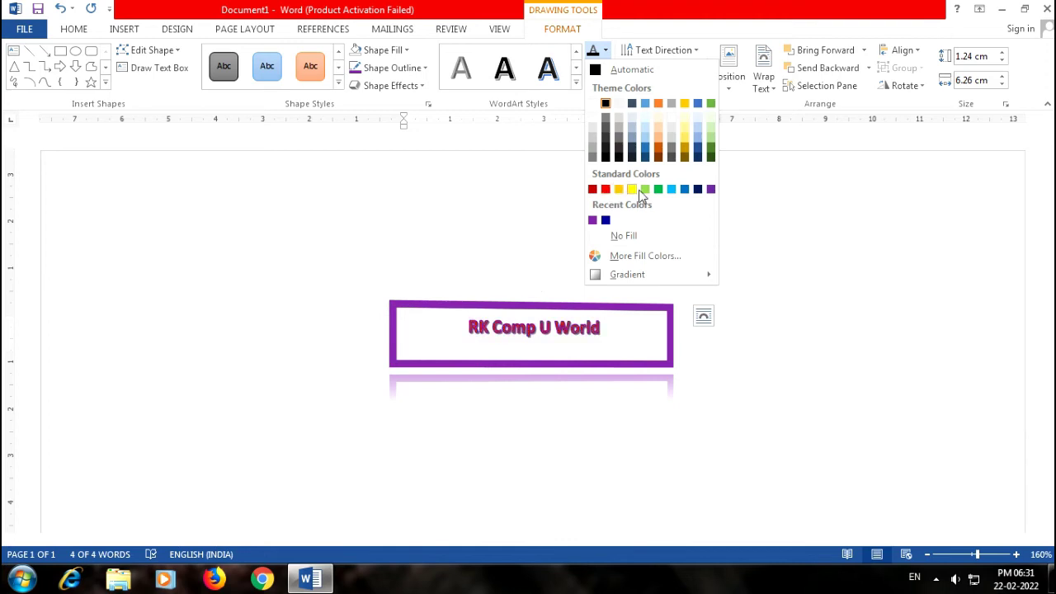
pyautogui.click(633, 190)
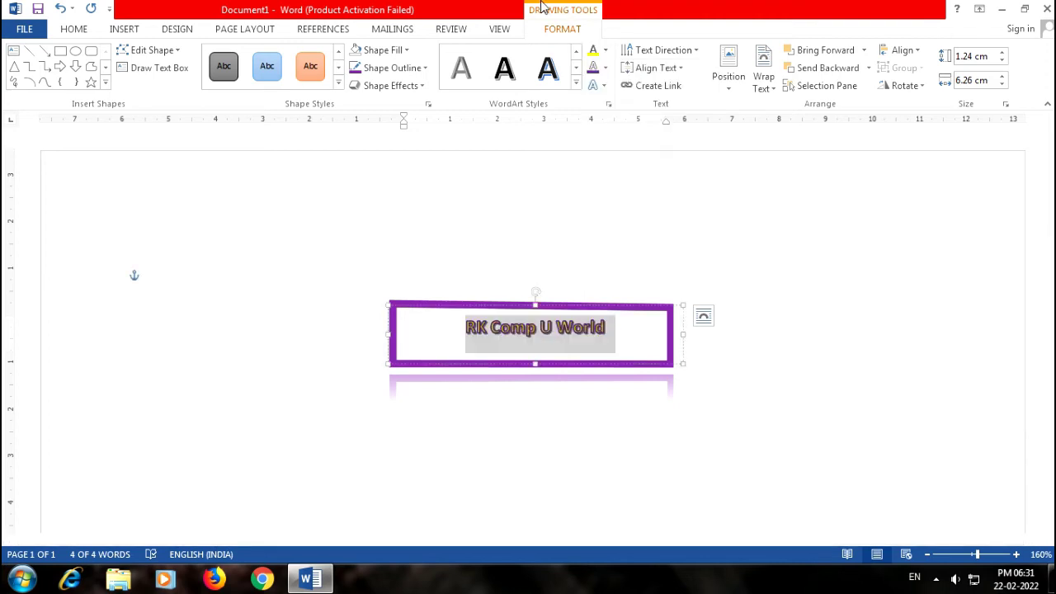
pyautogui.click(603, 85)
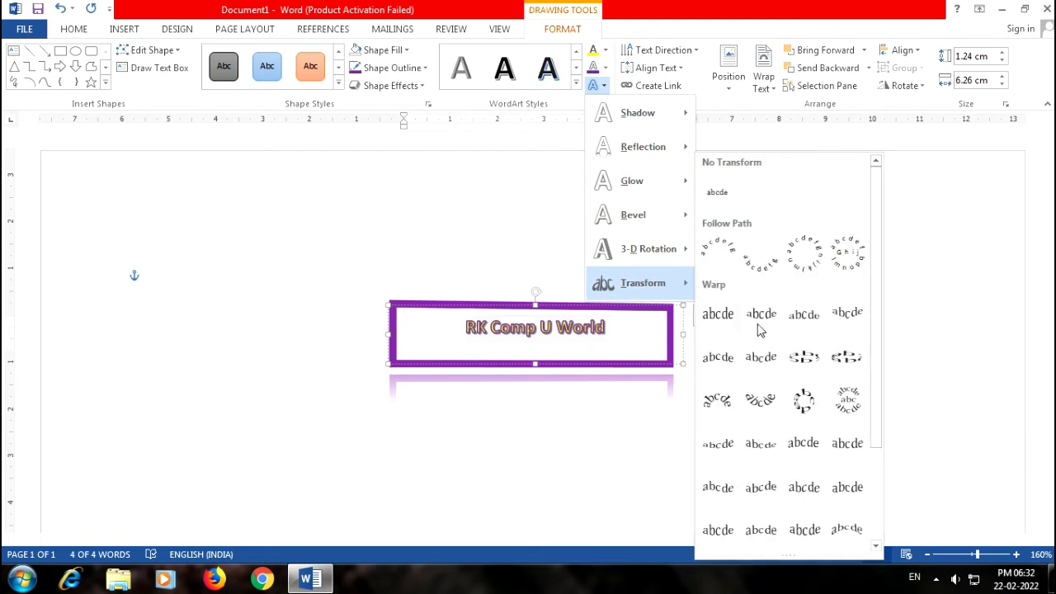
# - Apply a Transform warp style so the yellow WordArt stretches across the whole text box
pyautogui.click(761, 329)
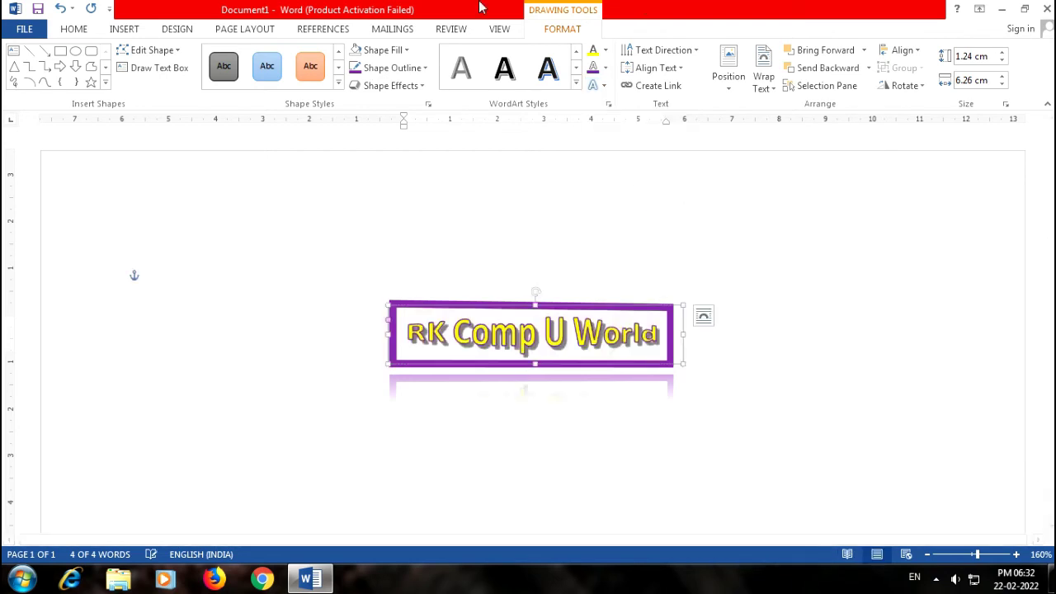
pyautogui.click(596, 86)
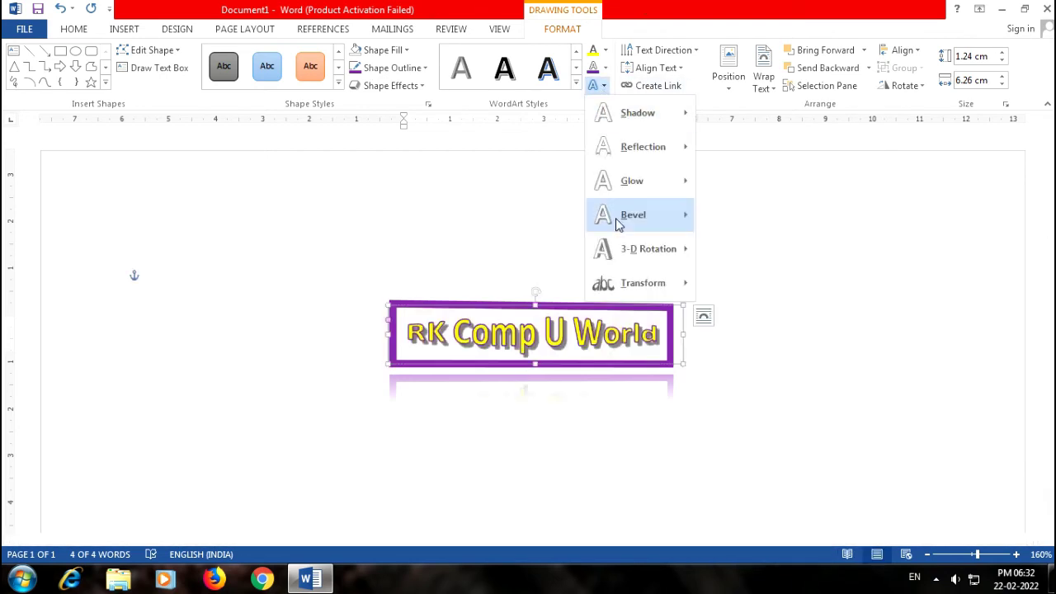
pyautogui.click(524, 220)
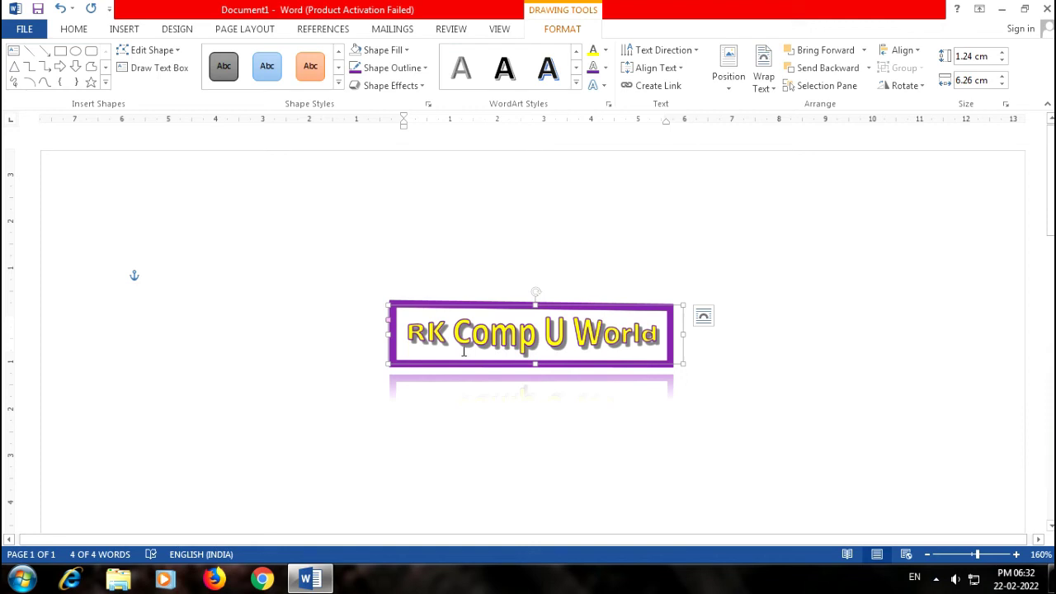
# - Draw a 1.67 x 2.97 cm text box at the upper left and a Teardrop shape below it
pyautogui.click(157, 69)
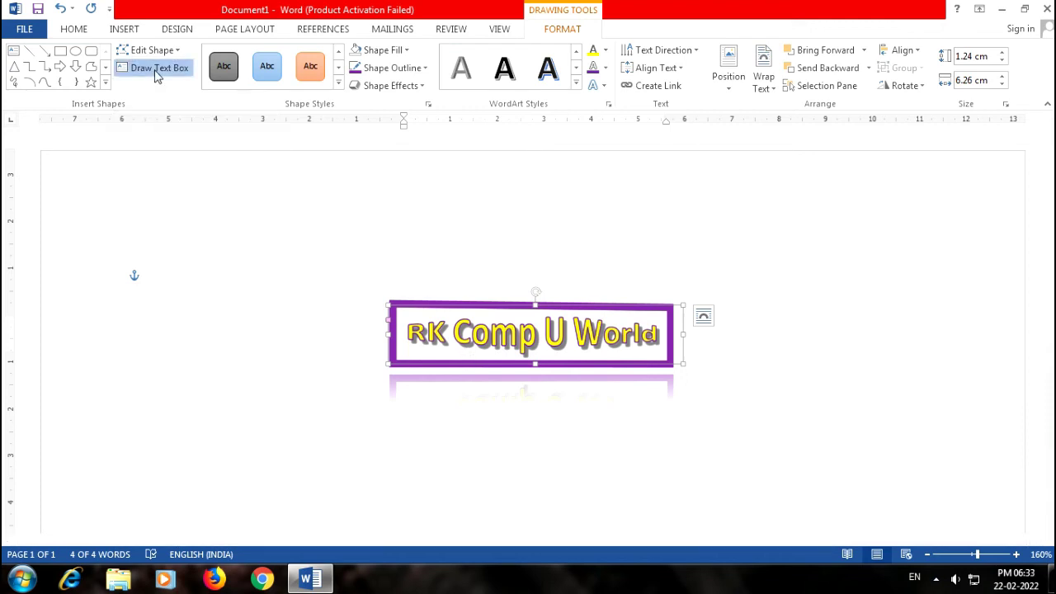
pyautogui.moveTo(179, 223); pyautogui.dragTo(318, 301)
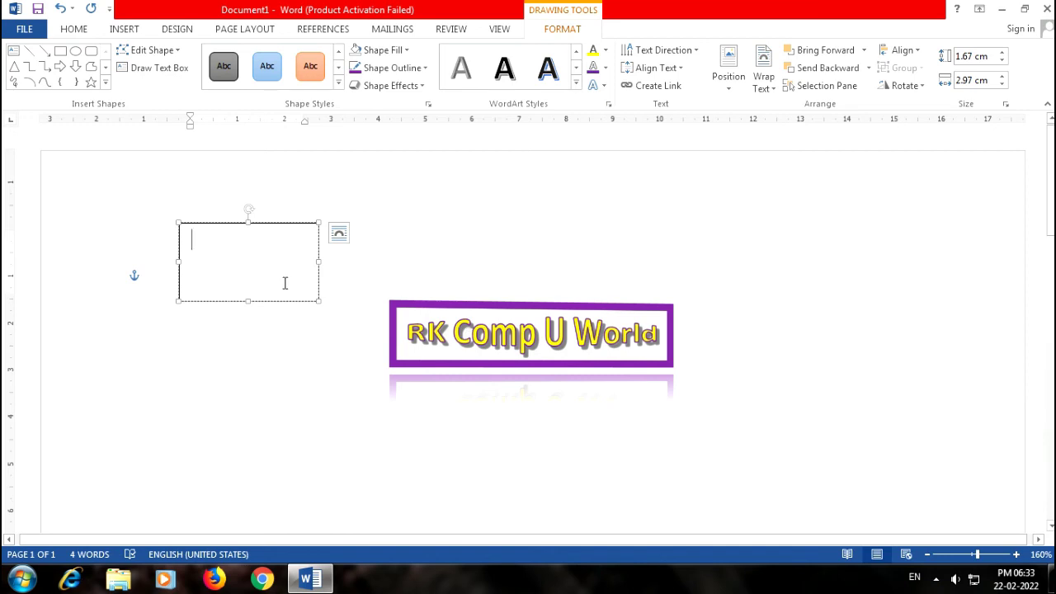
pyautogui.click(107, 84)
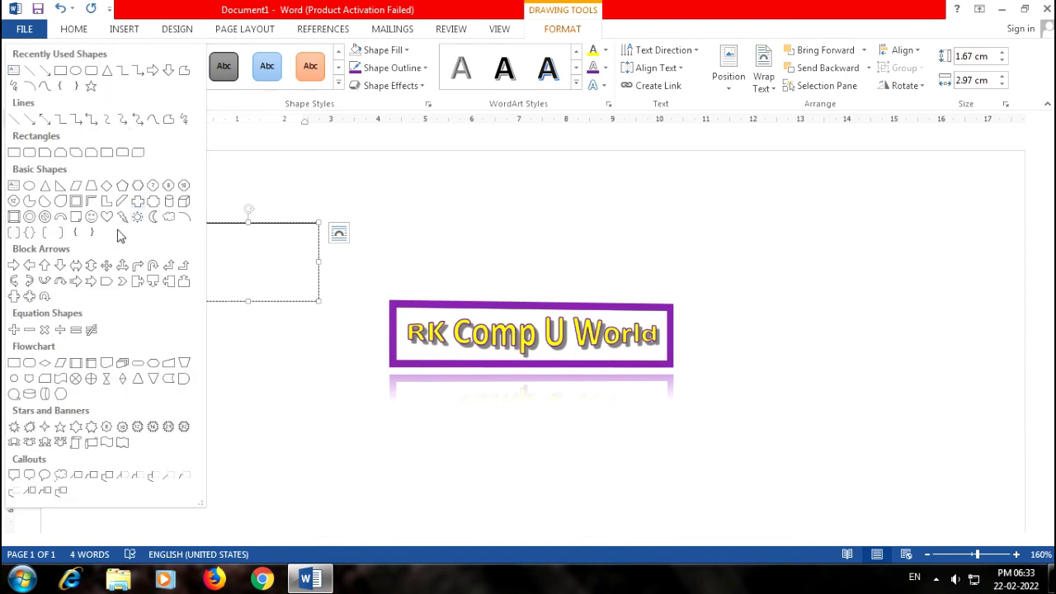
pyautogui.click(63, 217)
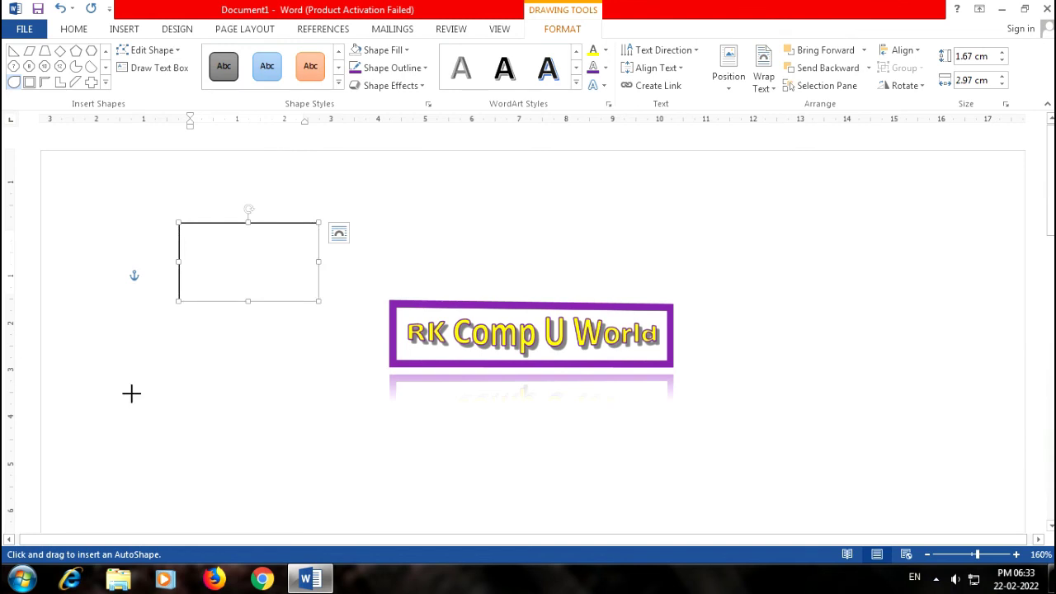
pyautogui.moveTo(113, 352); pyautogui.dragTo(278, 474)
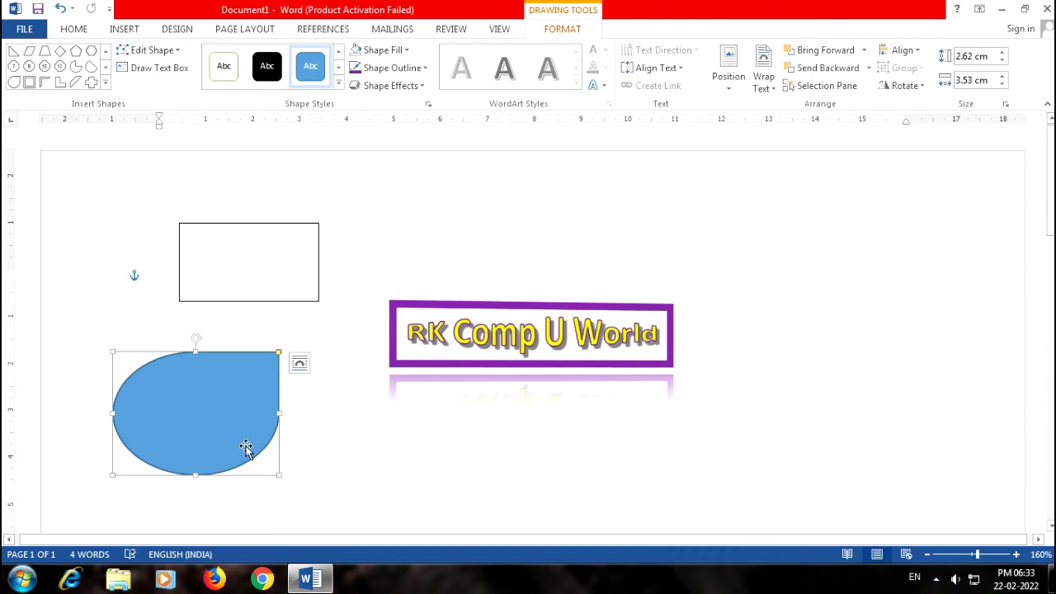
pyautogui.click(242, 259)
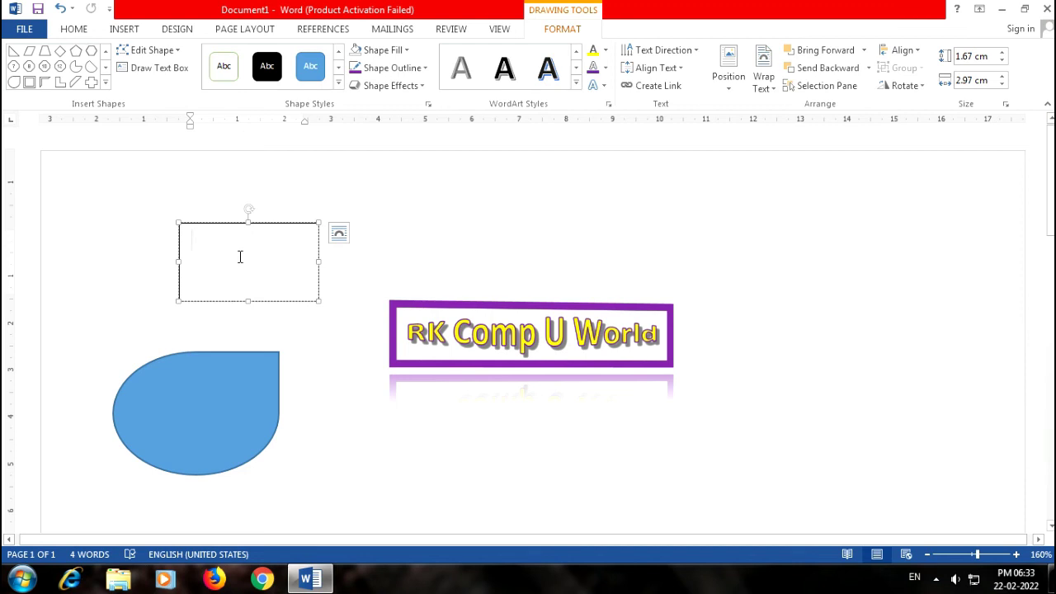
# - Use Add Text on the blue teardrop and type a first name inside it
pyautogui.click(196, 370)
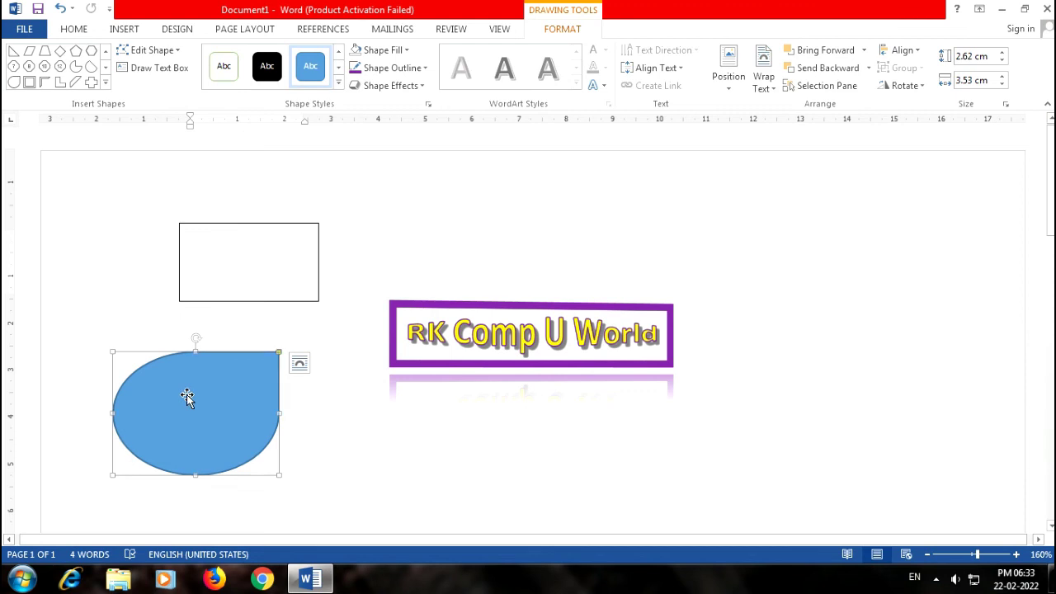
pyautogui.rightClick(185, 395)
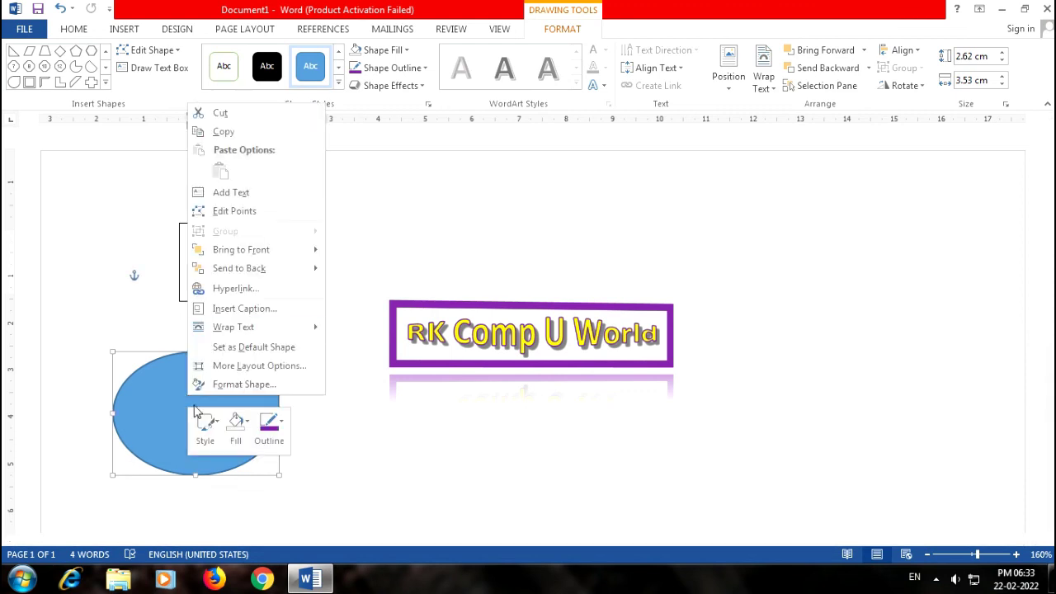
pyautogui.click(231, 195)
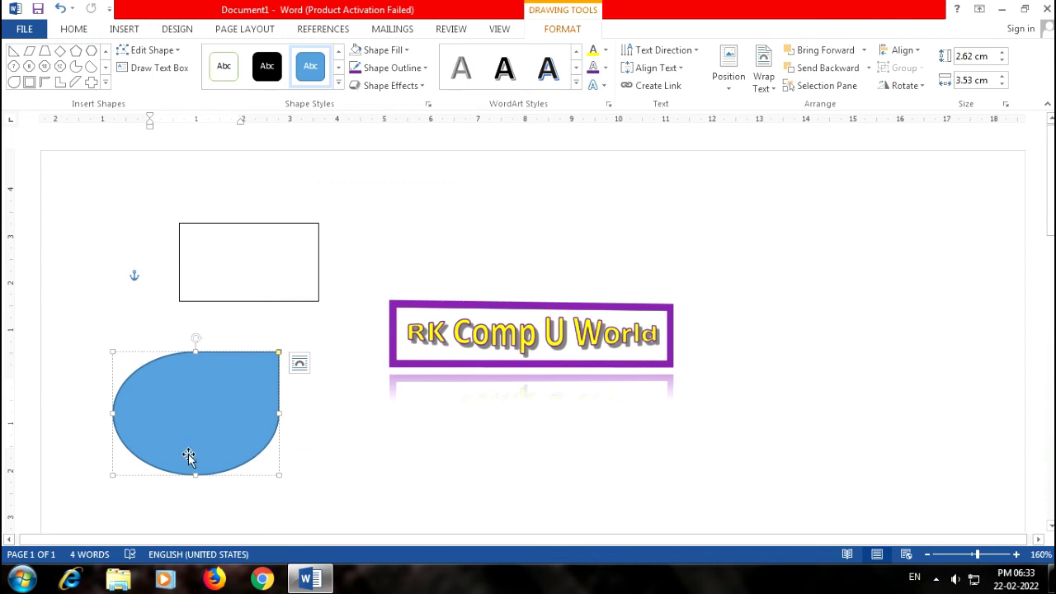
pyautogui.write('R')
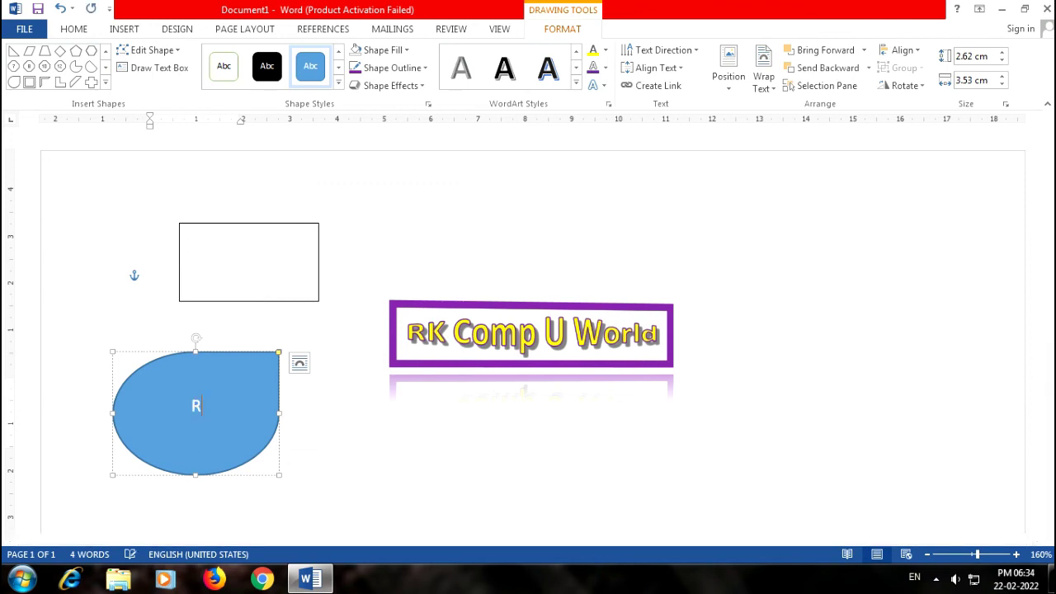
pyautogui.write('amesh')
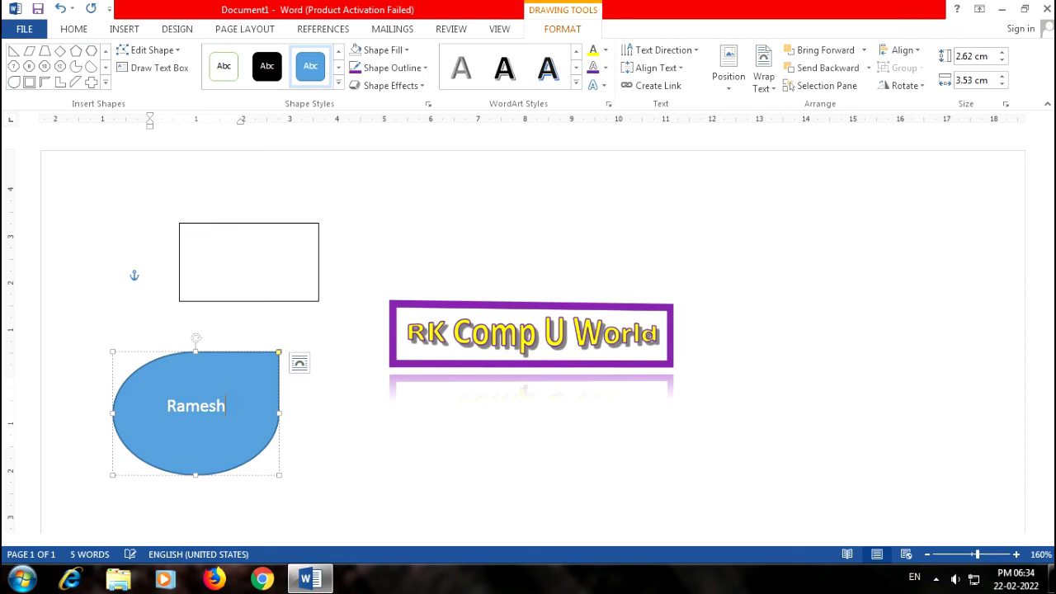